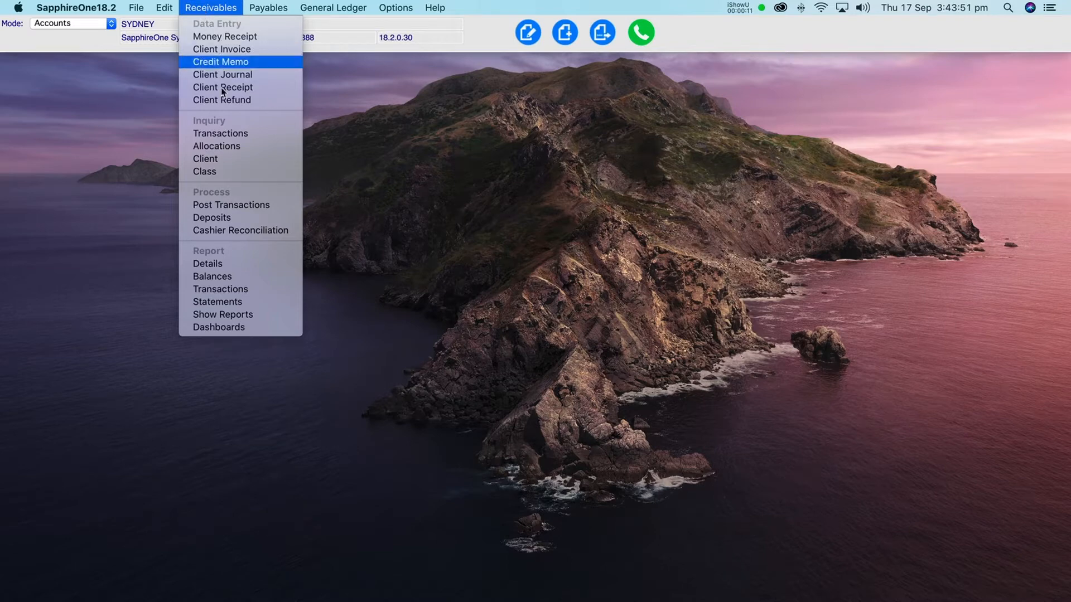
# Open the client allocations inquiry and fully allocate the $1,100.00 "3133 Payment" receipt to invoice 3133, saving the allocation.
pyautogui.click(229, 148)
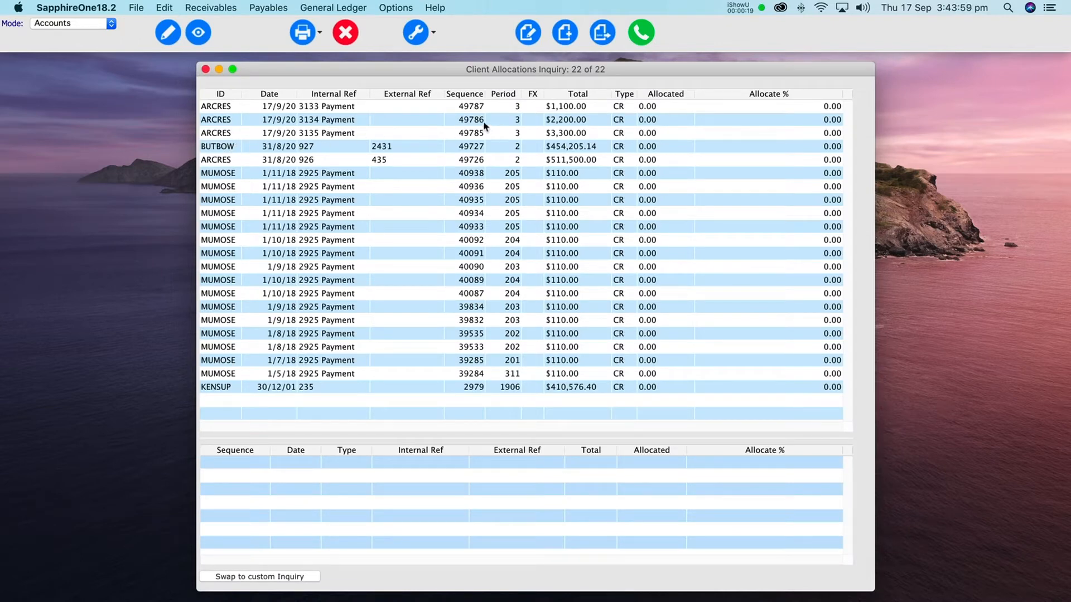
pyautogui.click(433, 107)
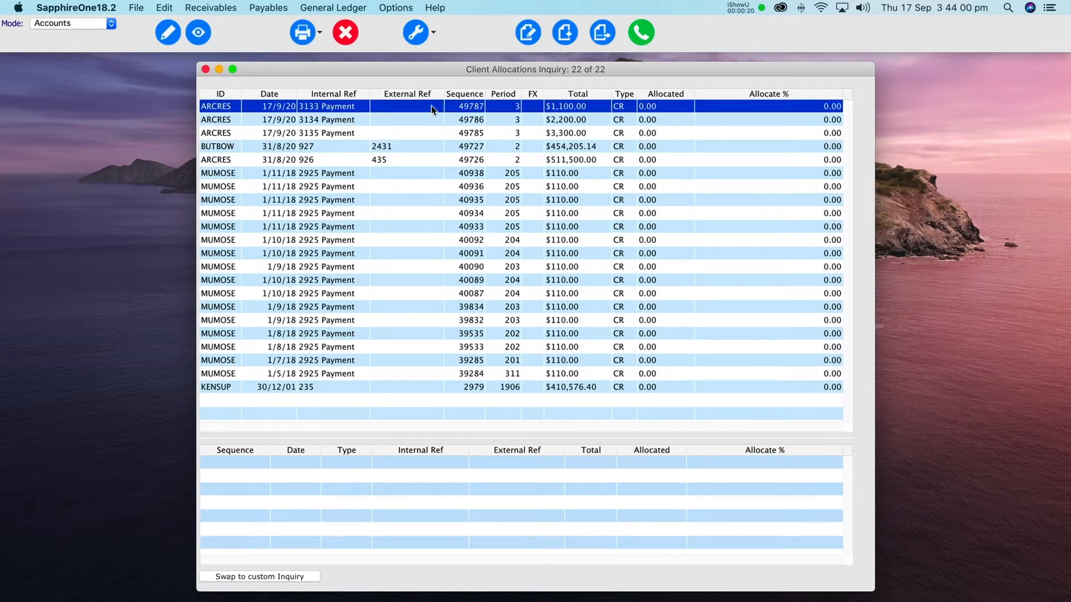
pyautogui.click(435, 35)
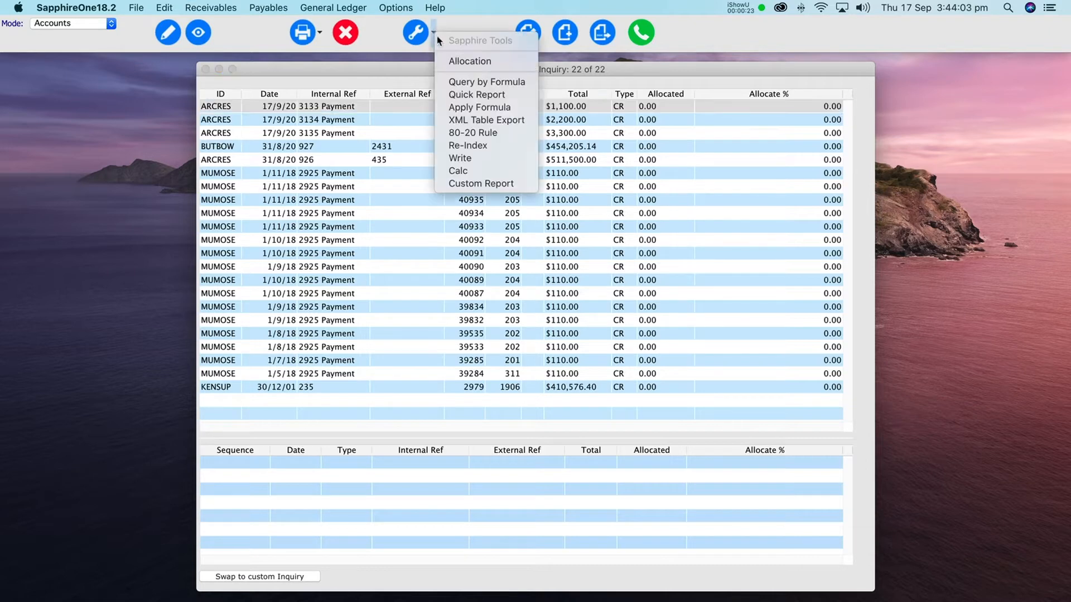
pyautogui.click(448, 68)
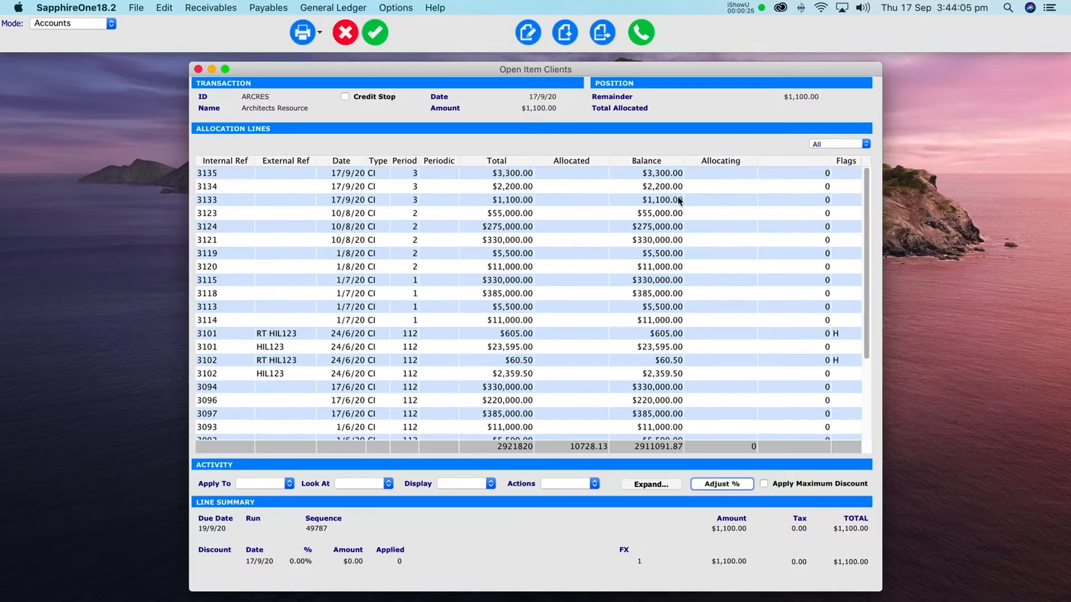
pyautogui.doubleClick(697, 202)
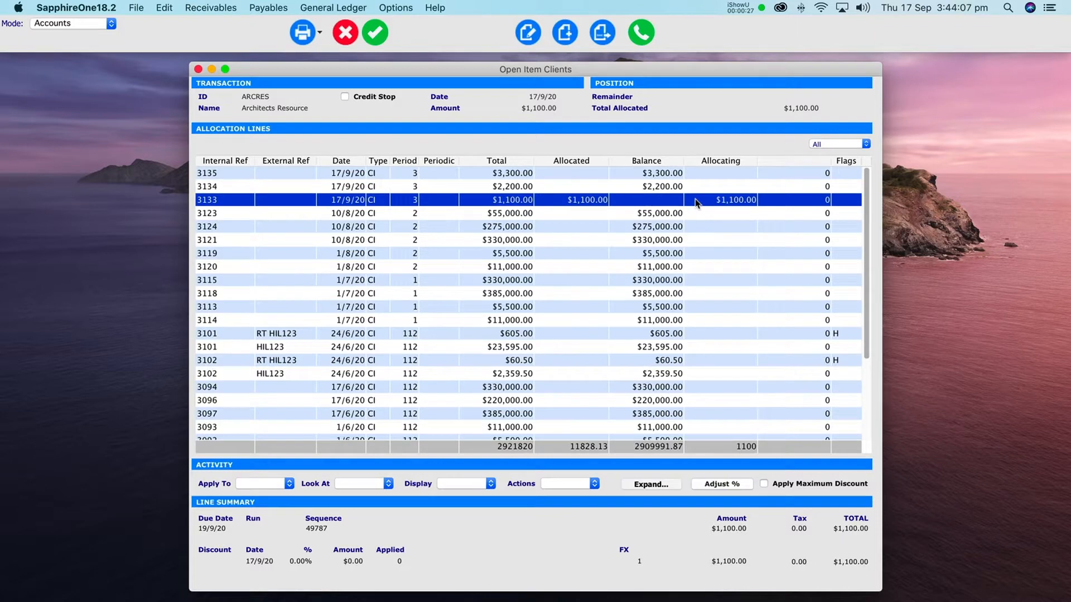
pyautogui.click(375, 32)
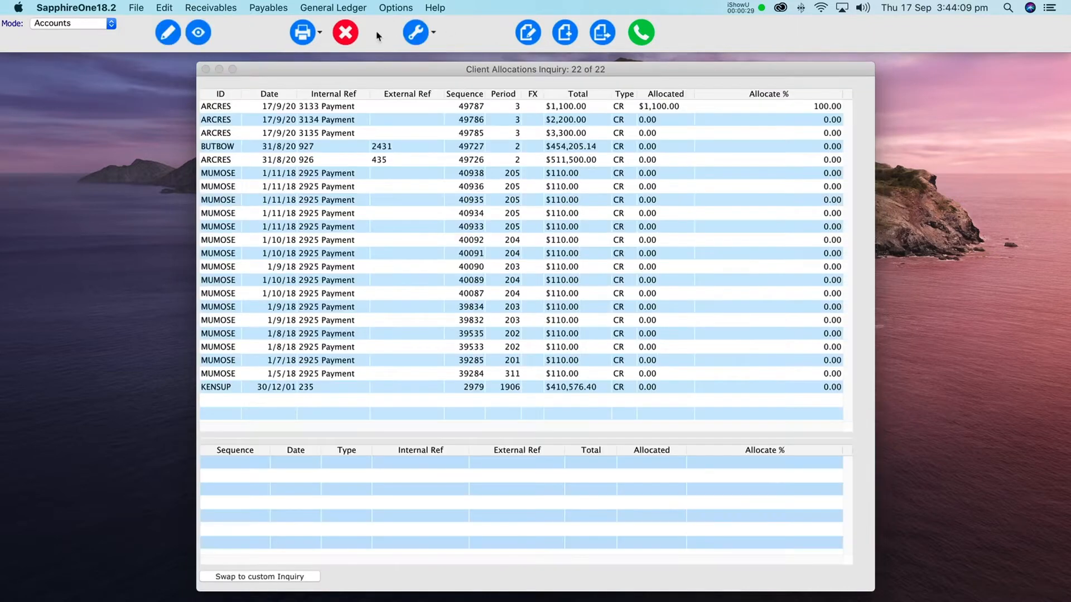
# Reopen the allocation of the "3133 Payment" receipt, remove its amount from invoice 3133 and save.
pyautogui.click(663, 110)
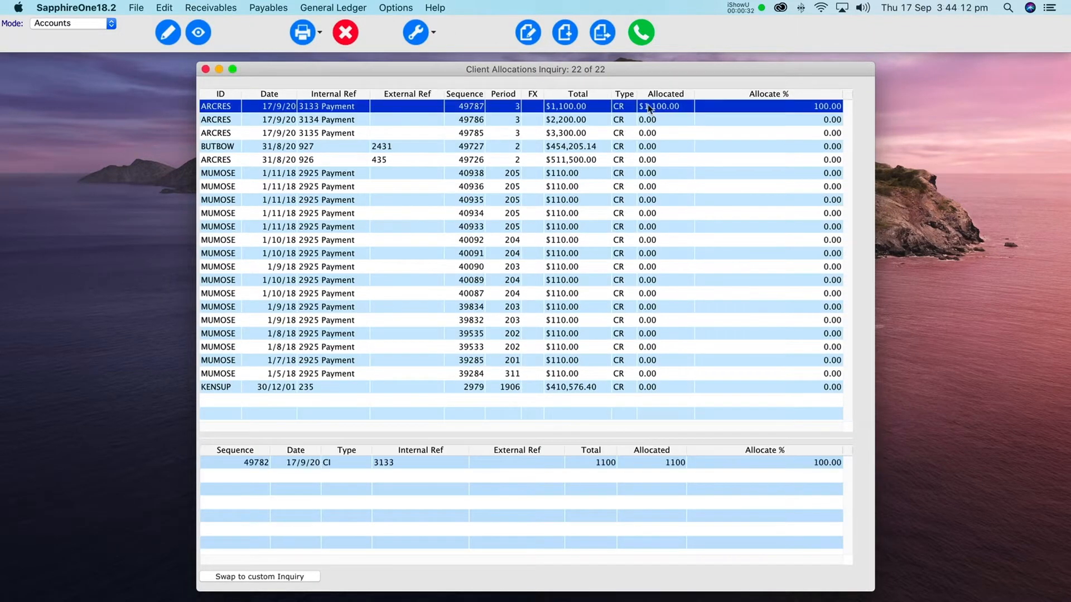
pyautogui.click(435, 36)
pyautogui.click(448, 58)
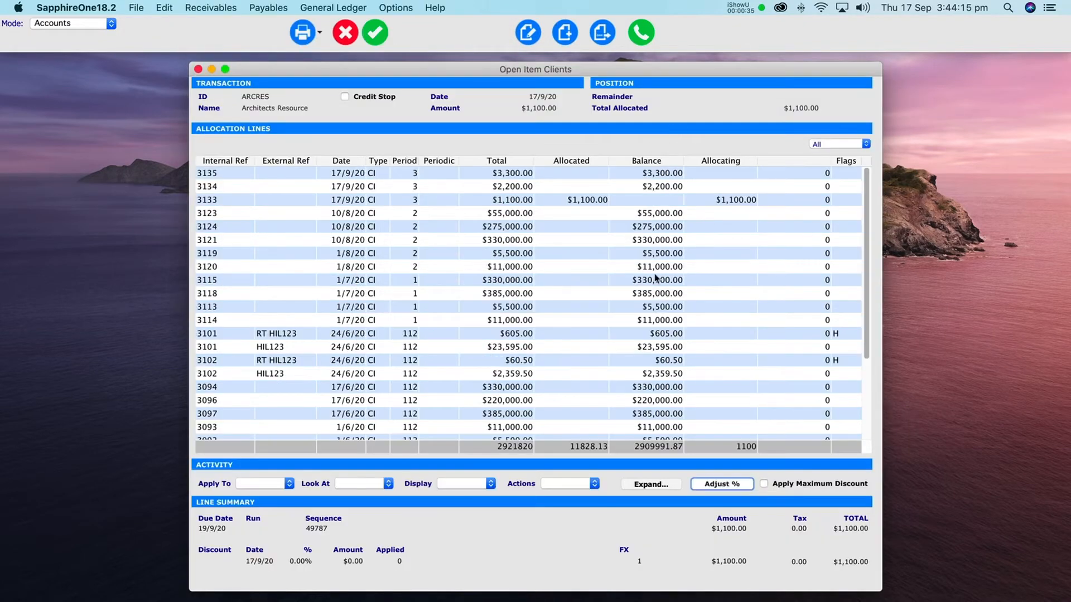
pyautogui.click(724, 200)
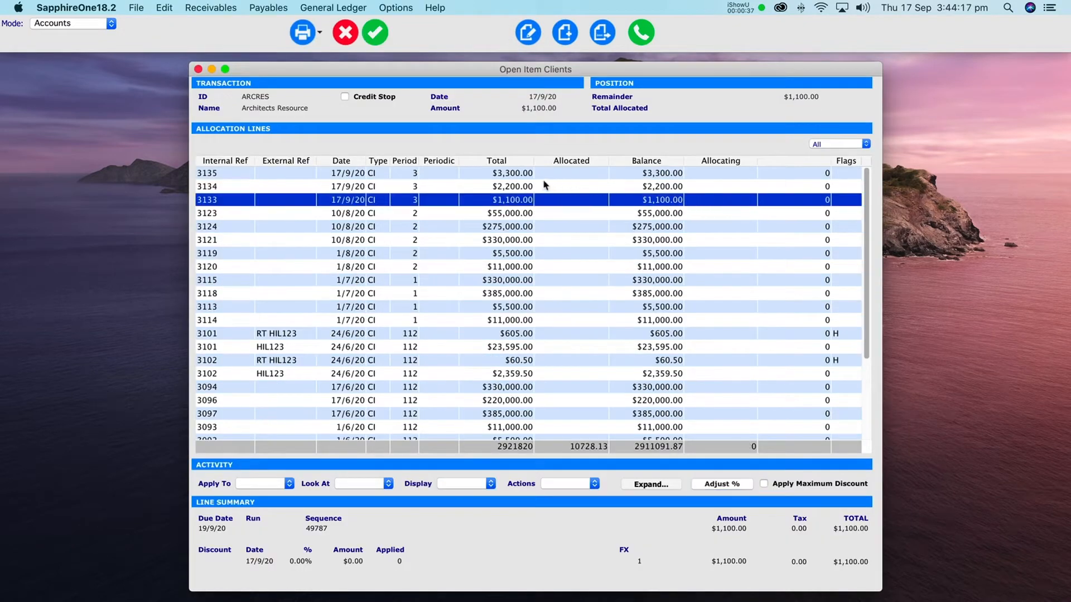
pyautogui.click(373, 36)
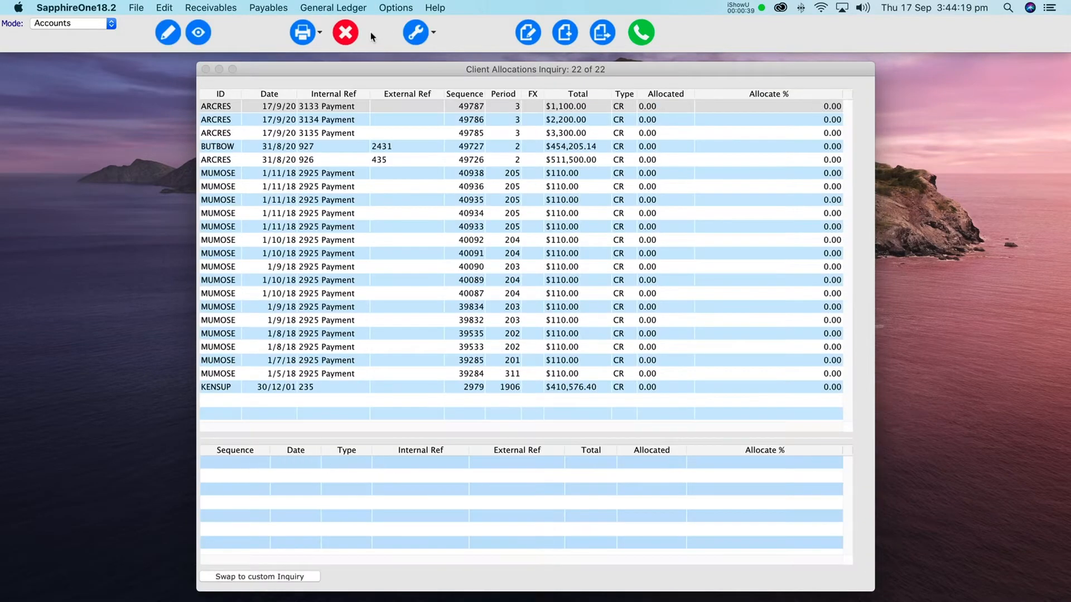
# Select the 3133, 3134 and 3135 payments dated 17/9/20 together and open them for allocation.
pyautogui.click(544, 108)
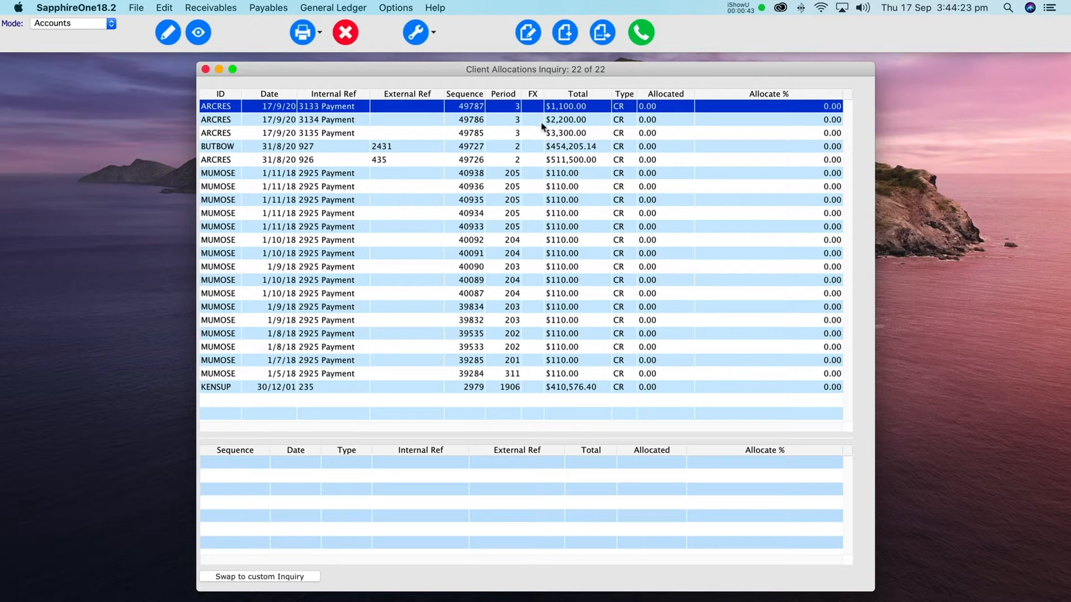
pyautogui.keyDown('shift'); pyautogui.click(554, 123); pyautogui.keyUp('shift')
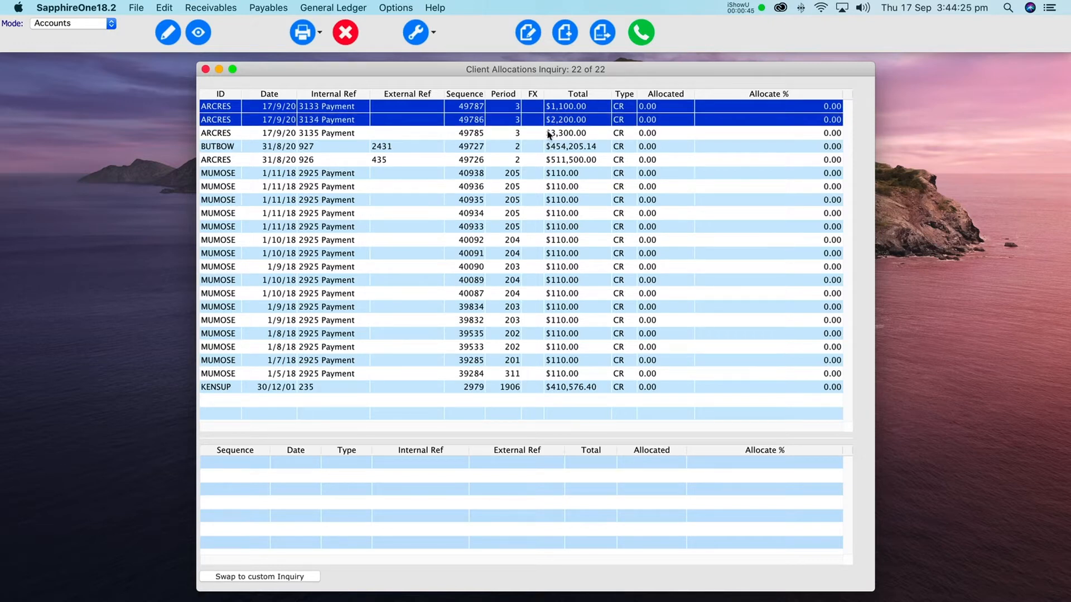
pyautogui.keyDown('shift'); pyautogui.click(551, 134); pyautogui.keyUp('shift')
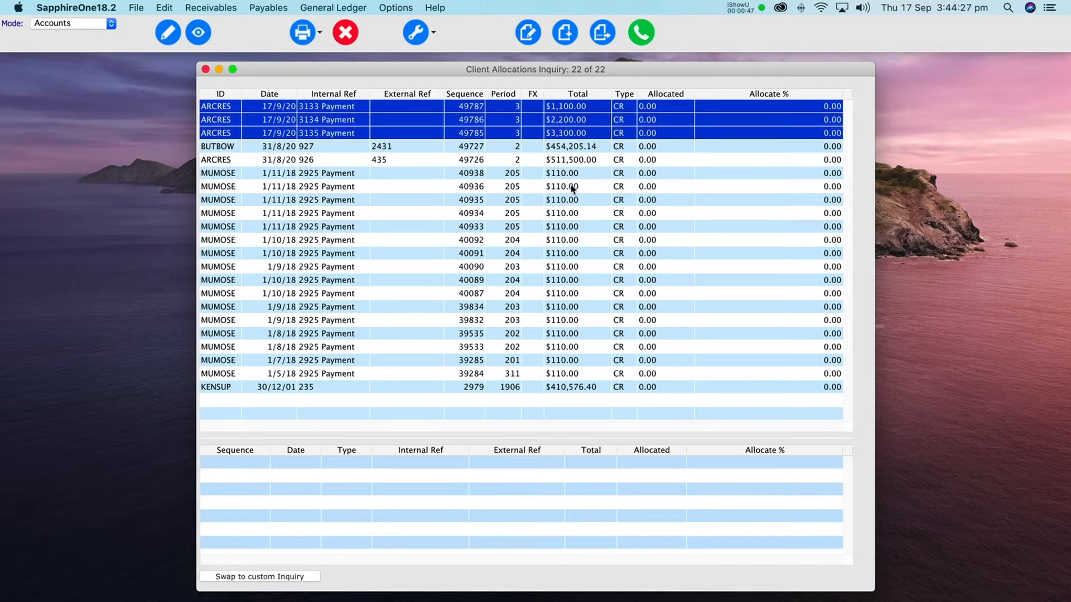
pyautogui.keyDown('super'); pyautogui.click(565, 176); pyautogui.keyUp('super')
pyautogui.keyDown('super'); pyautogui.click(565, 175); pyautogui.keyUp('super')
pyautogui.click(434, 35)
pyautogui.click(460, 57)
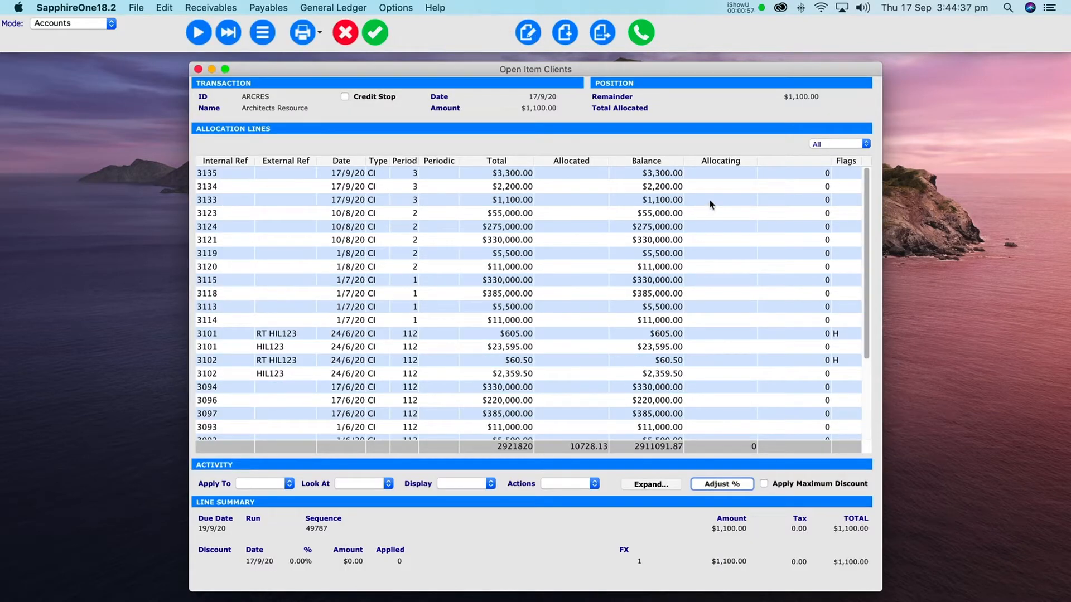
# Allocate the three receipts in turn to their matching invoices 3133, 3134 and 3135, and save the allocations.
pyautogui.click(708, 199)
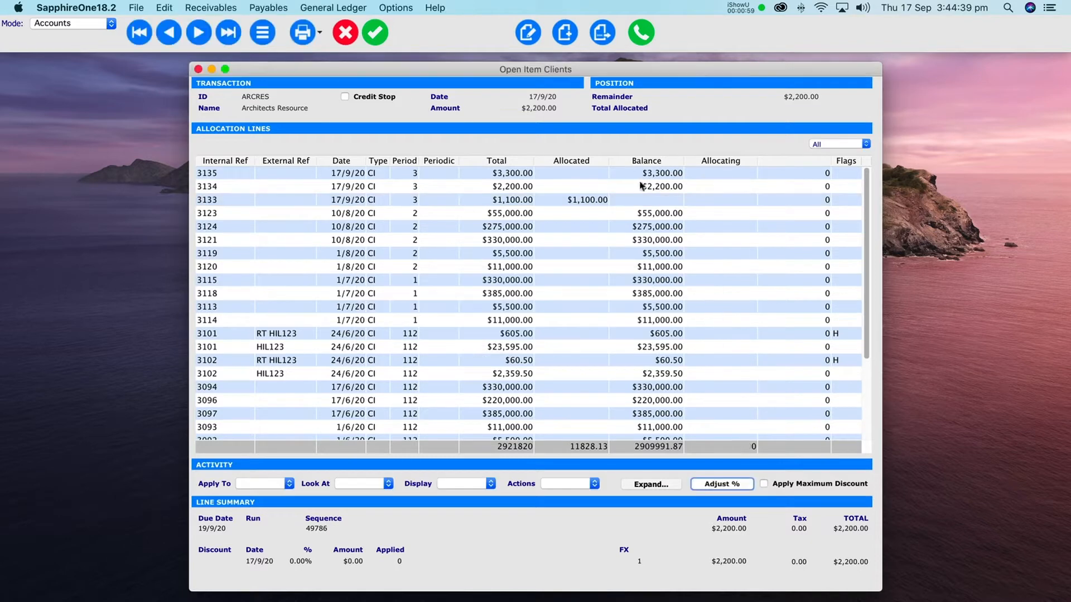
pyautogui.click(701, 189)
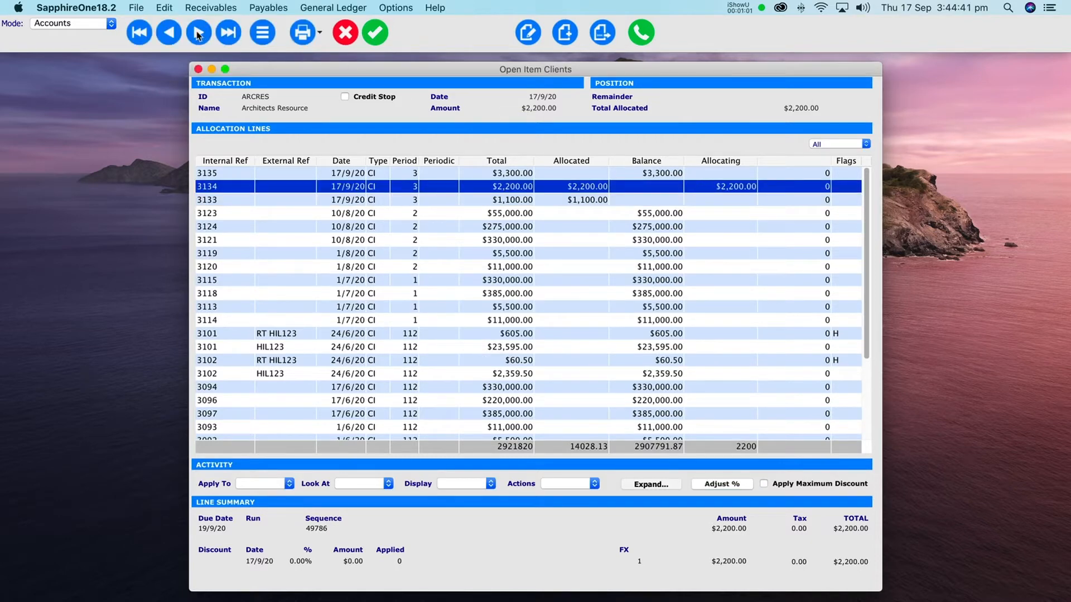
pyautogui.click(199, 34)
pyautogui.click(715, 175)
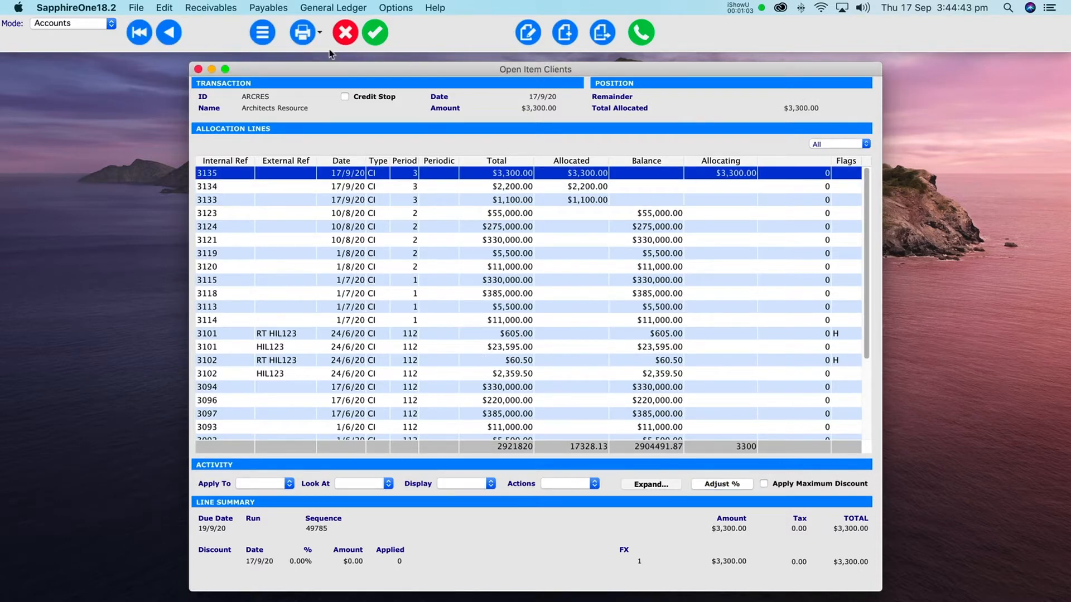
pyautogui.click(374, 34)
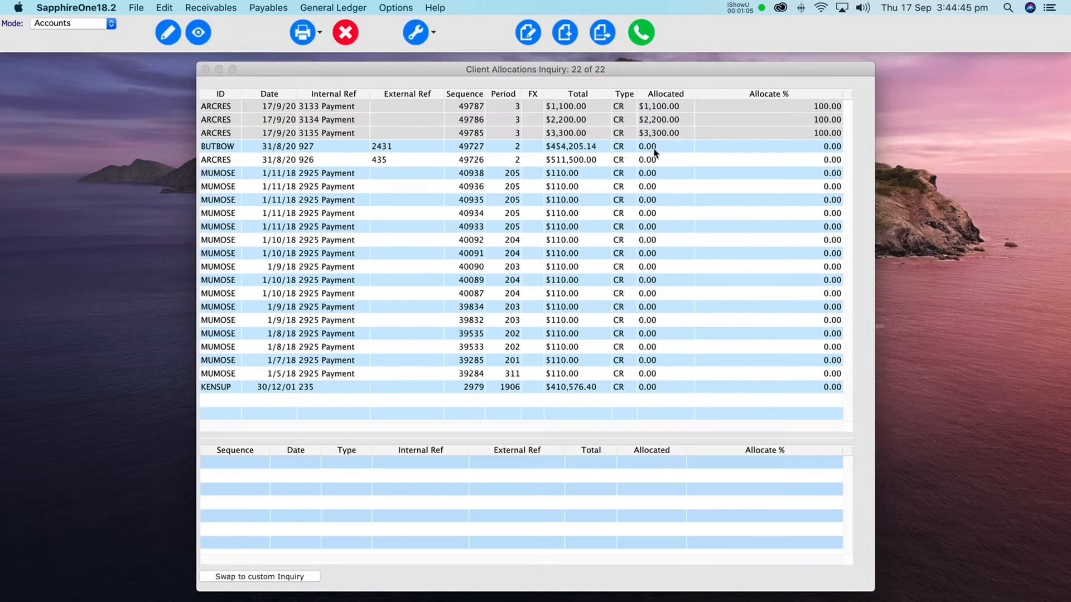
# Open the 2925 payment with sequence 40938 for allocation and set a partial amount of $55.00 against invoice 3132.
pyautogui.click(588, 174)
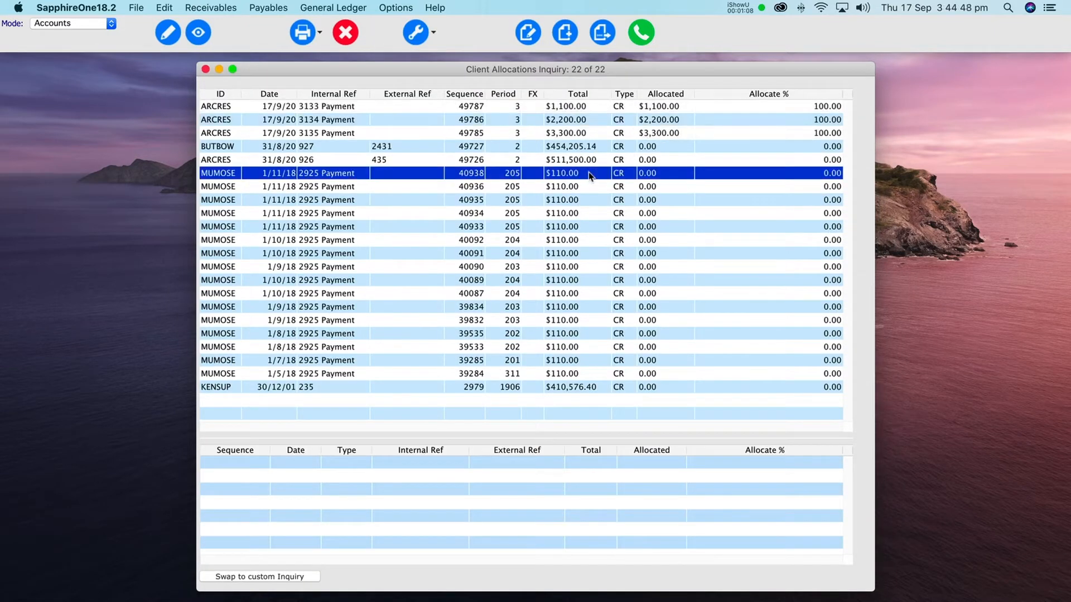
pyautogui.click(431, 33)
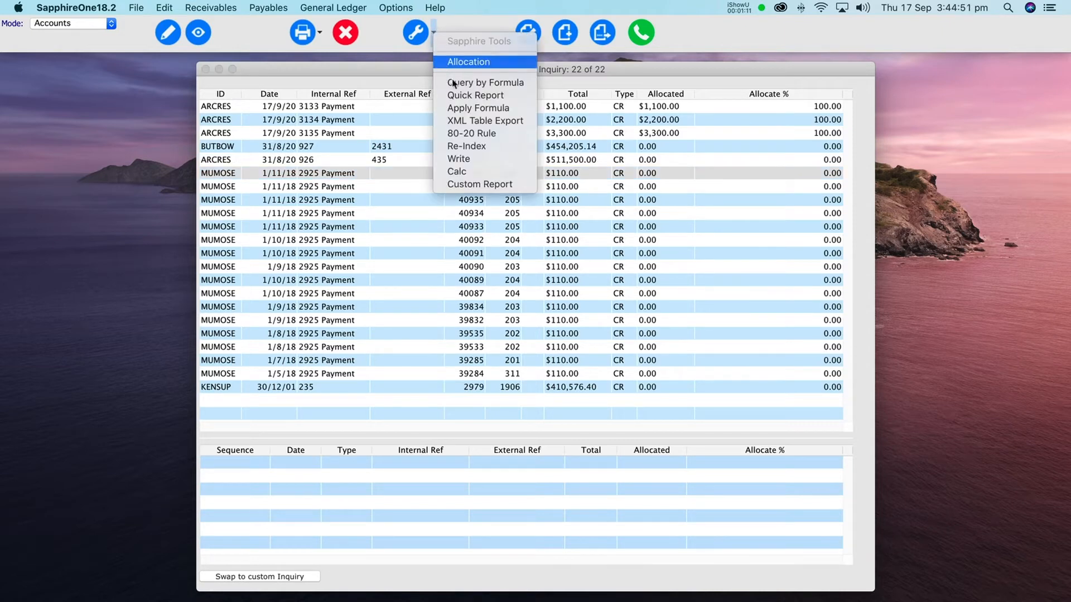
pyautogui.click(468, 61)
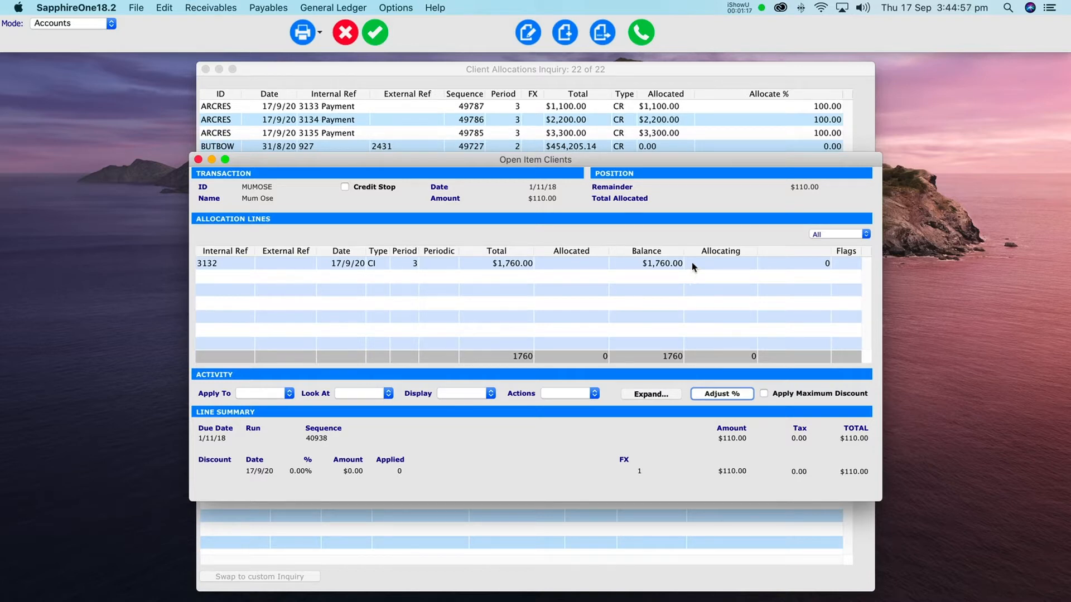
pyautogui.doubleClick(694, 267)
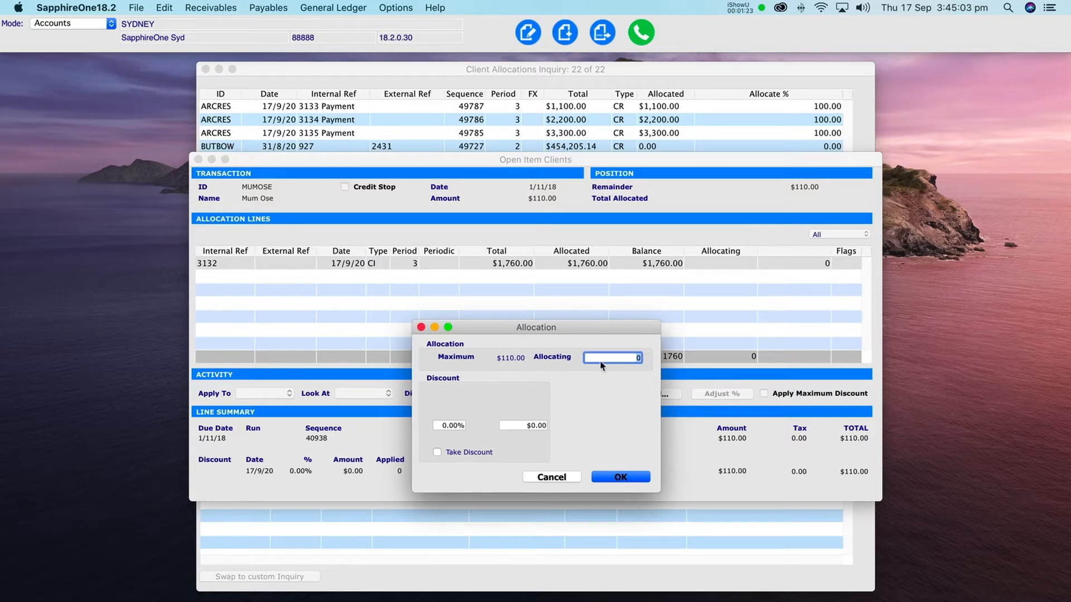
pyautogui.press('Tab')
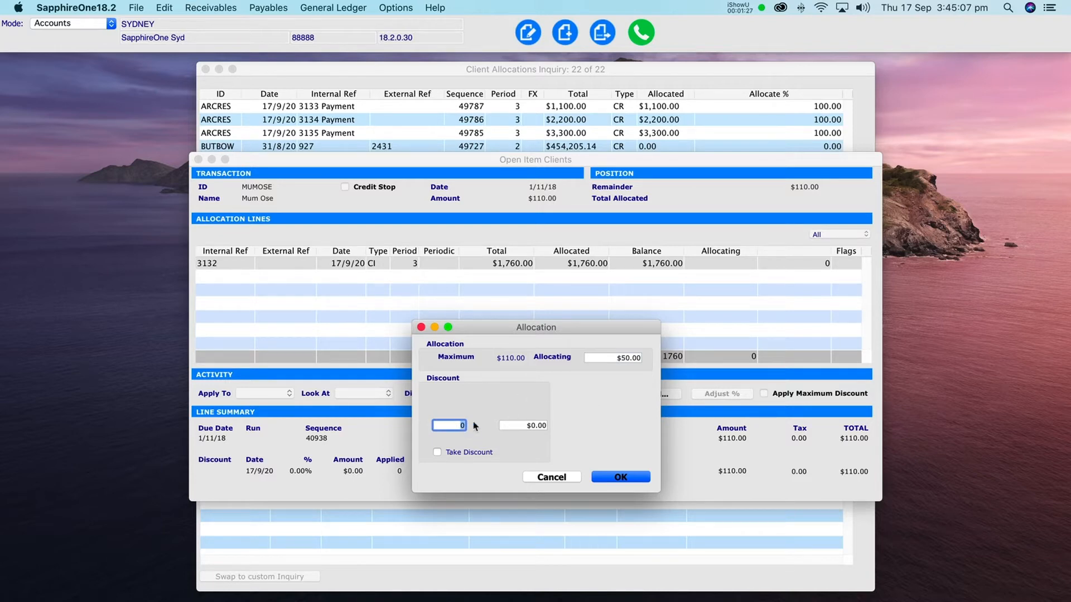
pyautogui.click(609, 356)
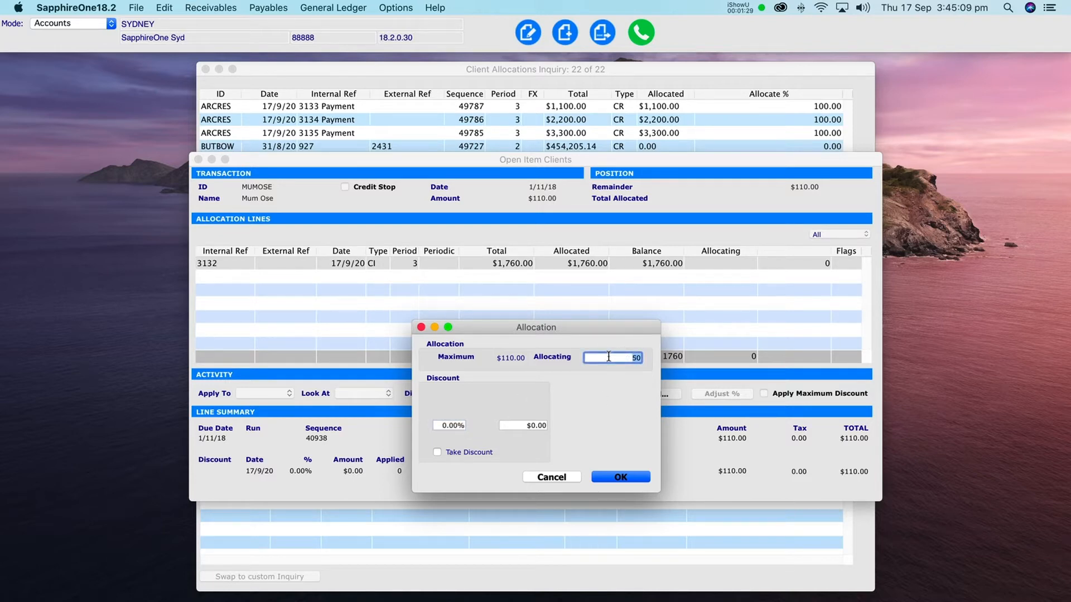
pyautogui.write('55')
pyautogui.press('Tab')
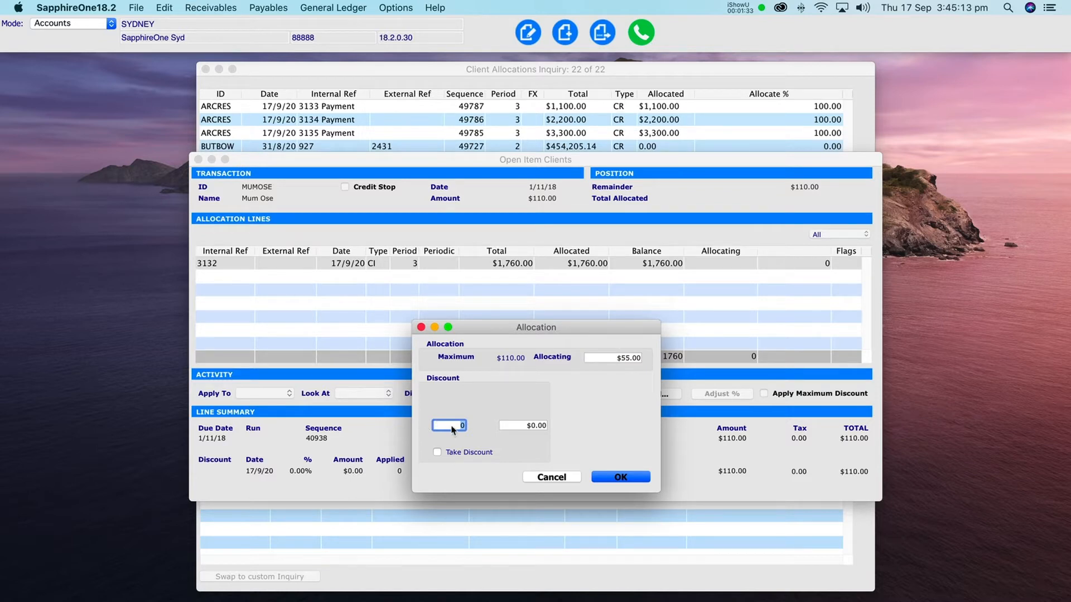
# Enter a 5% discount for the partial allocation, accept the dialog and save the payment's allocation.
pyautogui.press('Tab')
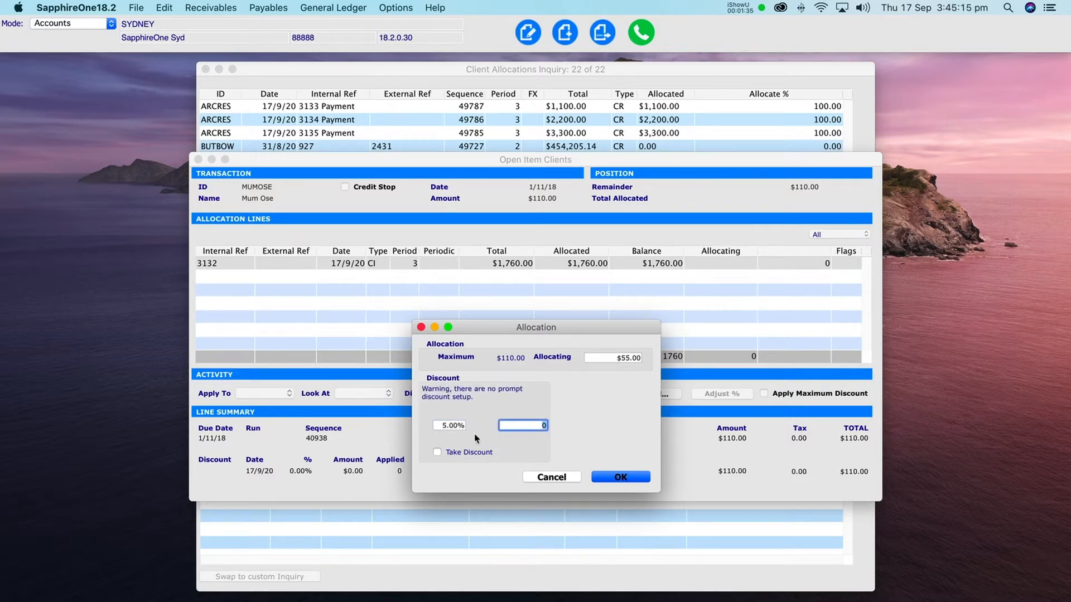
pyautogui.click(440, 426)
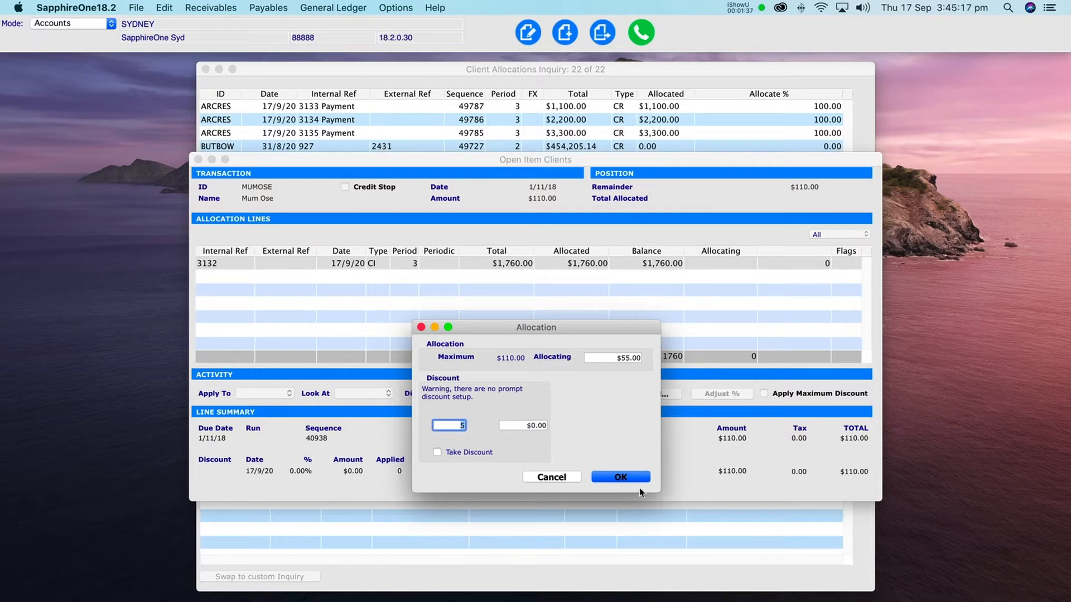
pyautogui.click(621, 478)
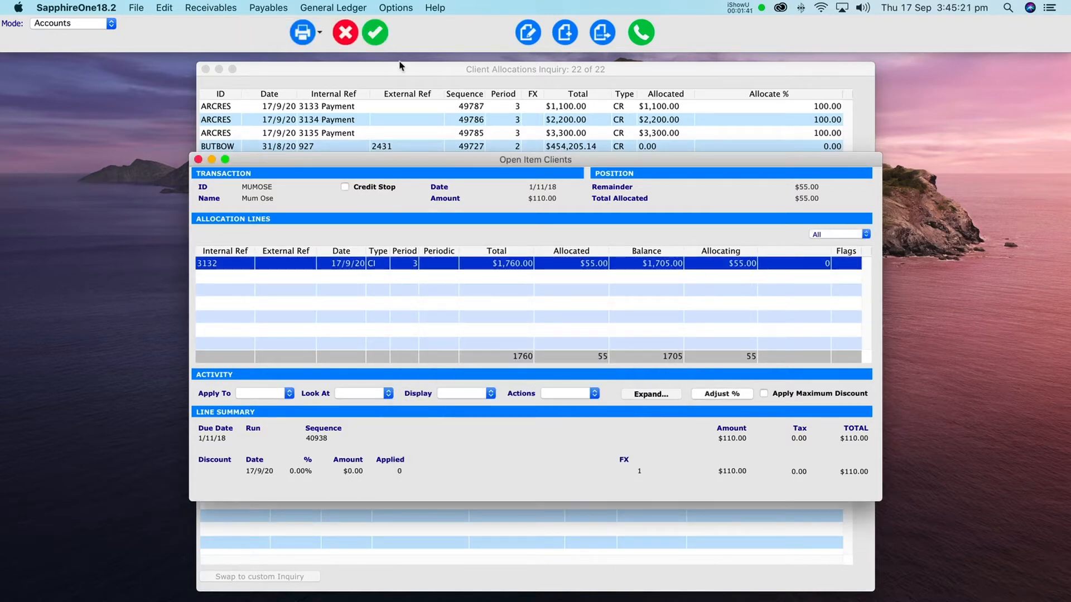
pyautogui.click(376, 34)
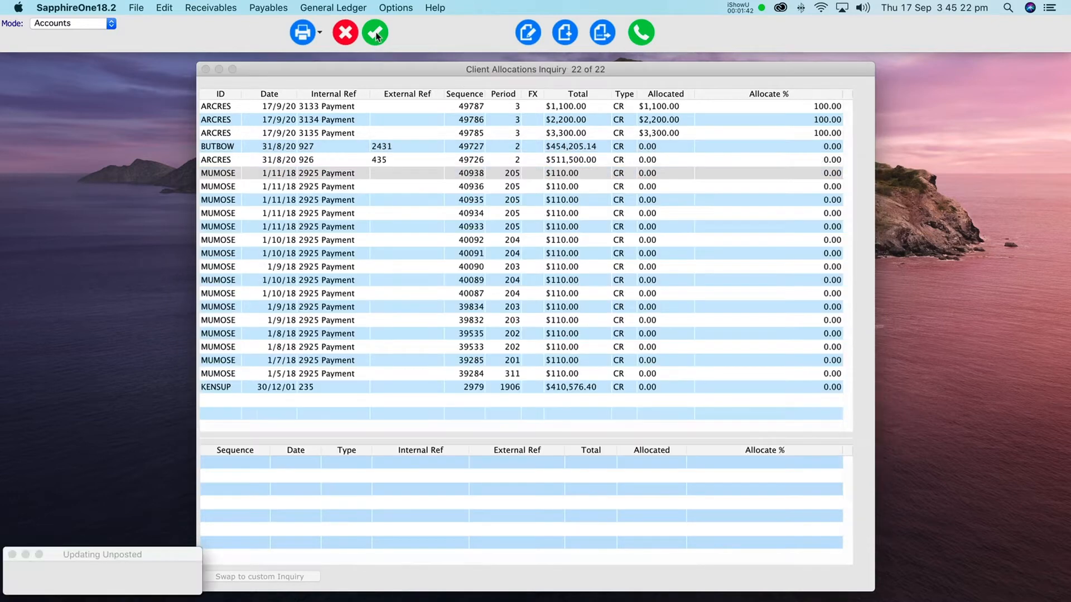
# Reopen the allocation of payment 40938, clear its partial amount, allocate the full $110.00 to invoice 3132 and save.
pyautogui.click(686, 177)
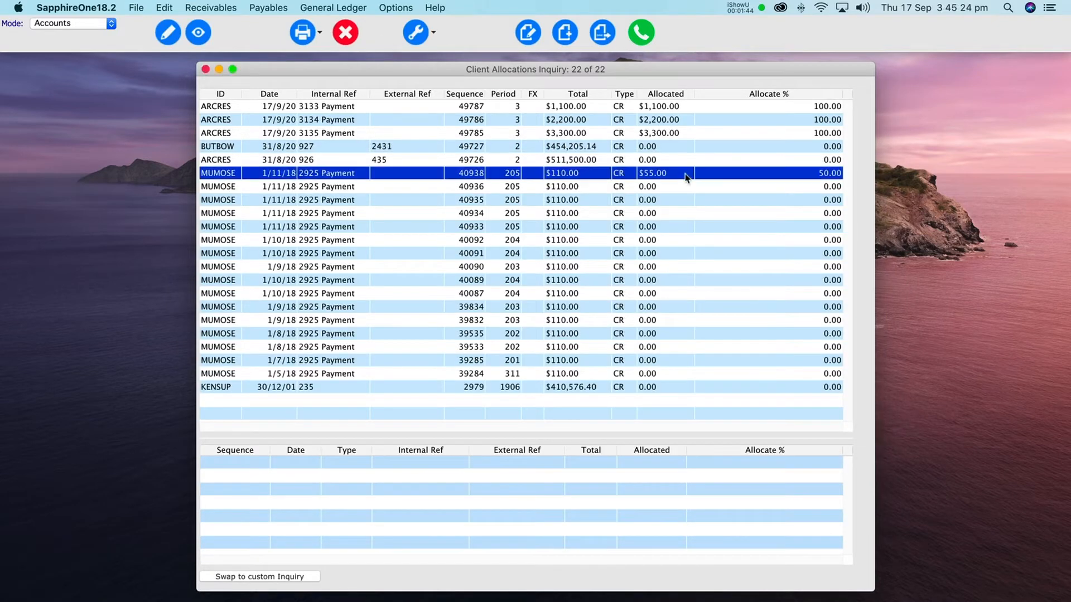
pyautogui.click(430, 31)
pyautogui.click(455, 64)
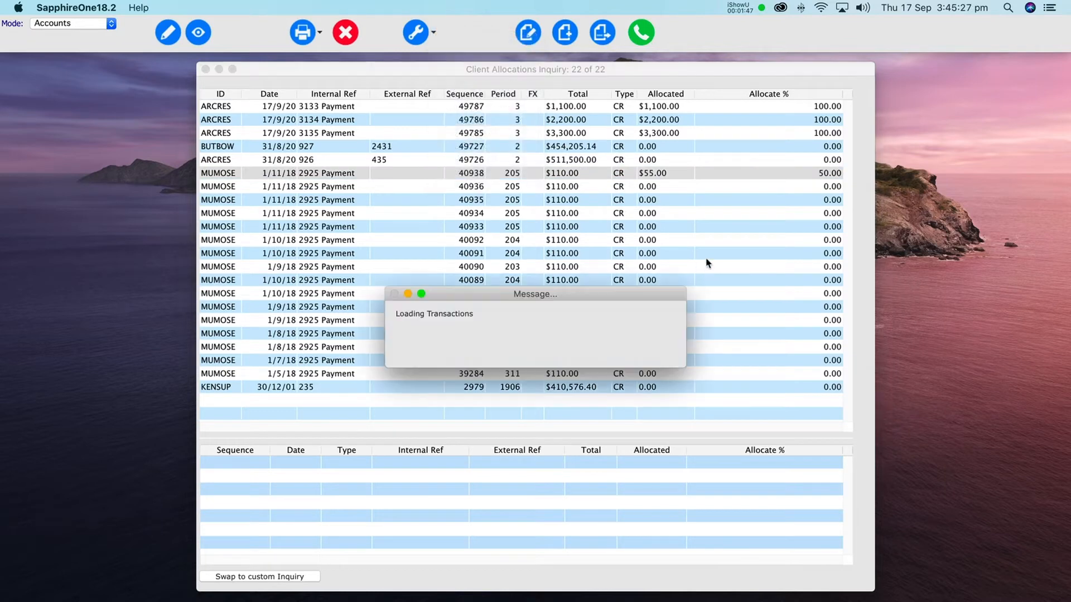
pyautogui.click(763, 266)
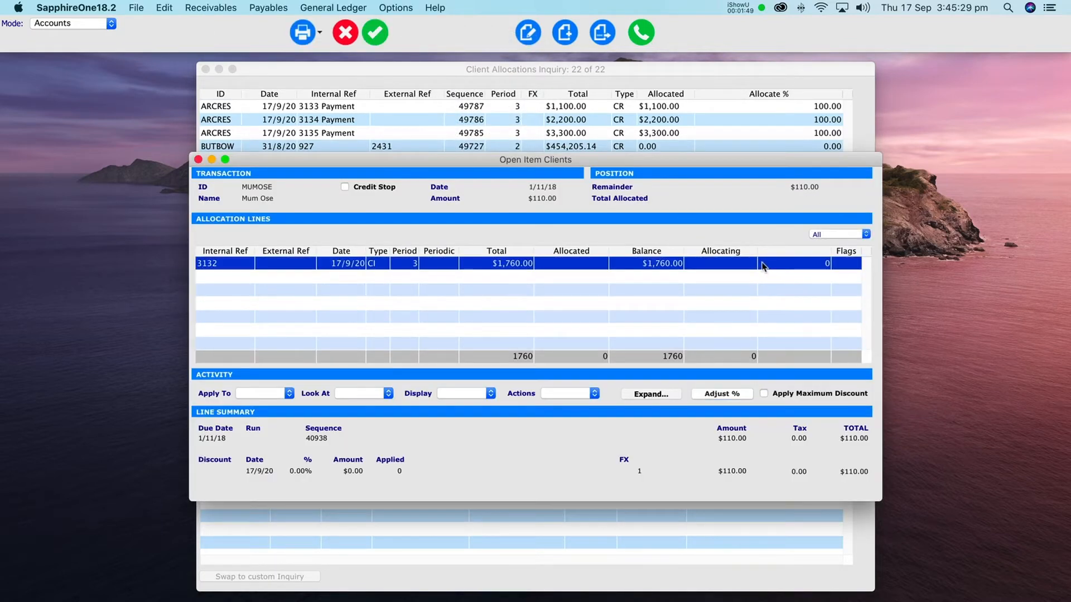
pyautogui.click(379, 35)
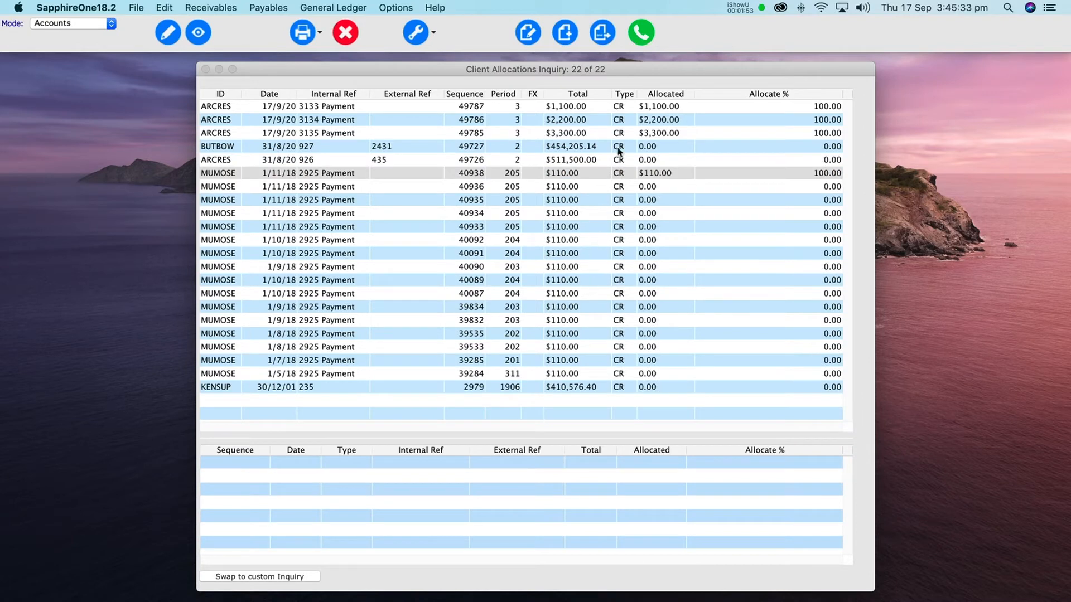
# Open the BUTBOW receipt with internal reference 927 for allocation.
pyautogui.click(582, 148)
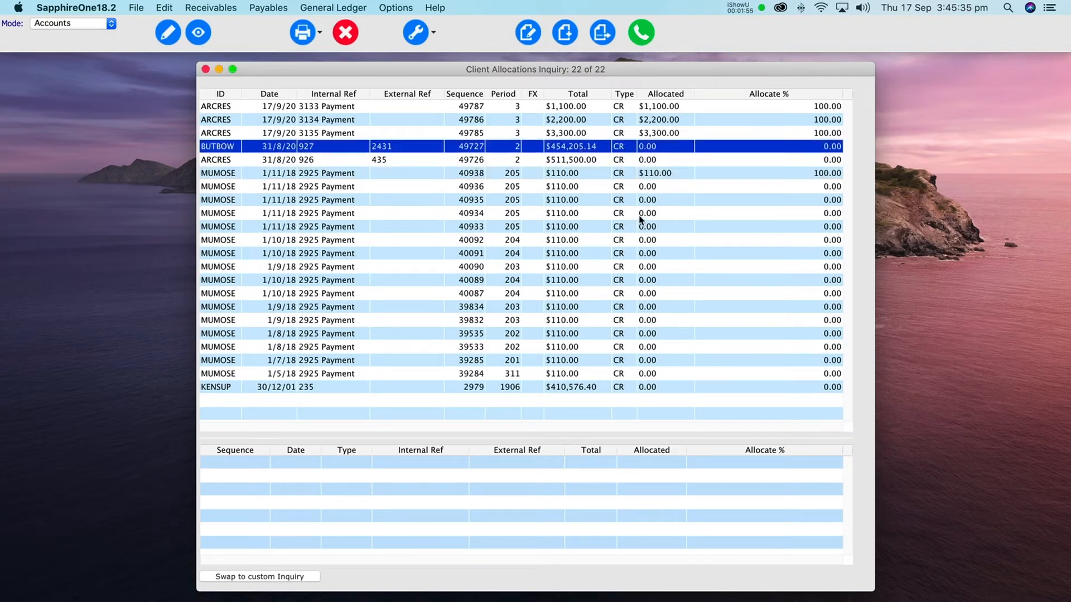
pyautogui.click(434, 32)
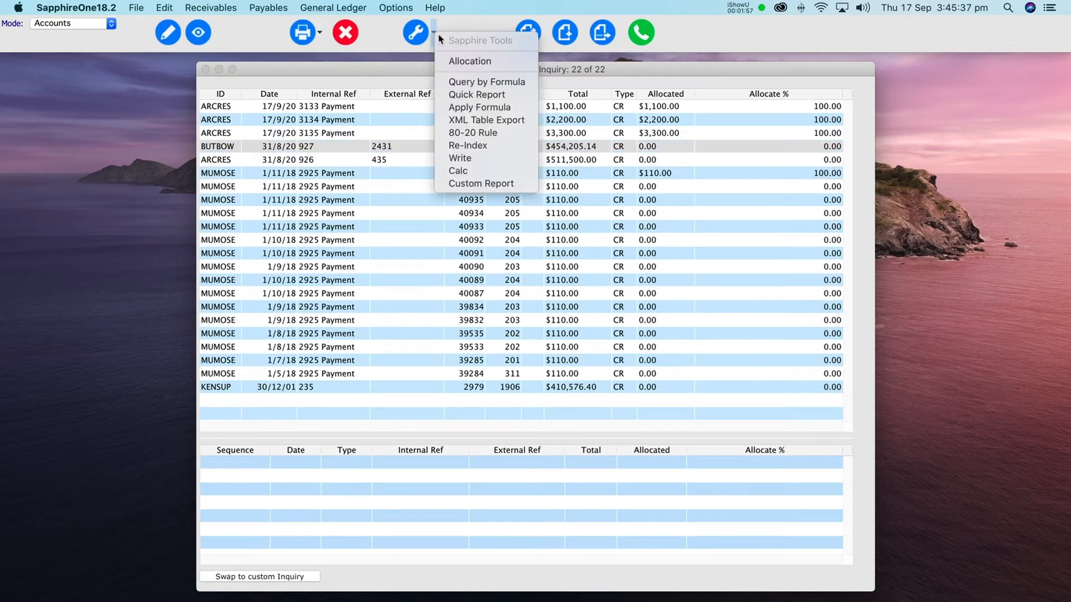
pyautogui.click(456, 59)
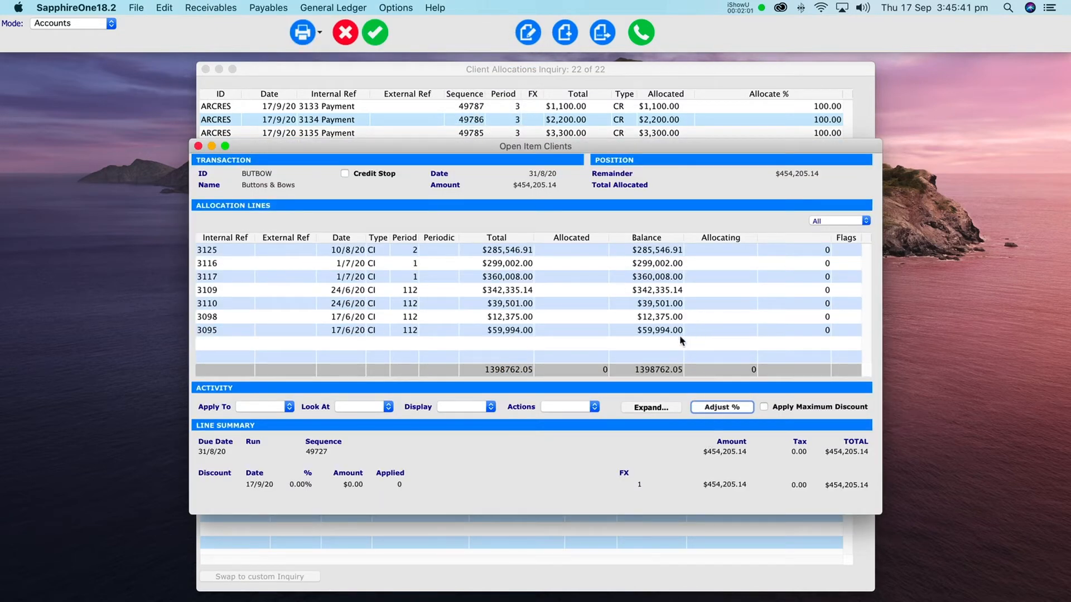
# Try the automatic Bottom Up allocation of the receipt, and clear the amounts from invoices 3109, 3110, 3098 and 3095.
pyautogui.click(281, 411)
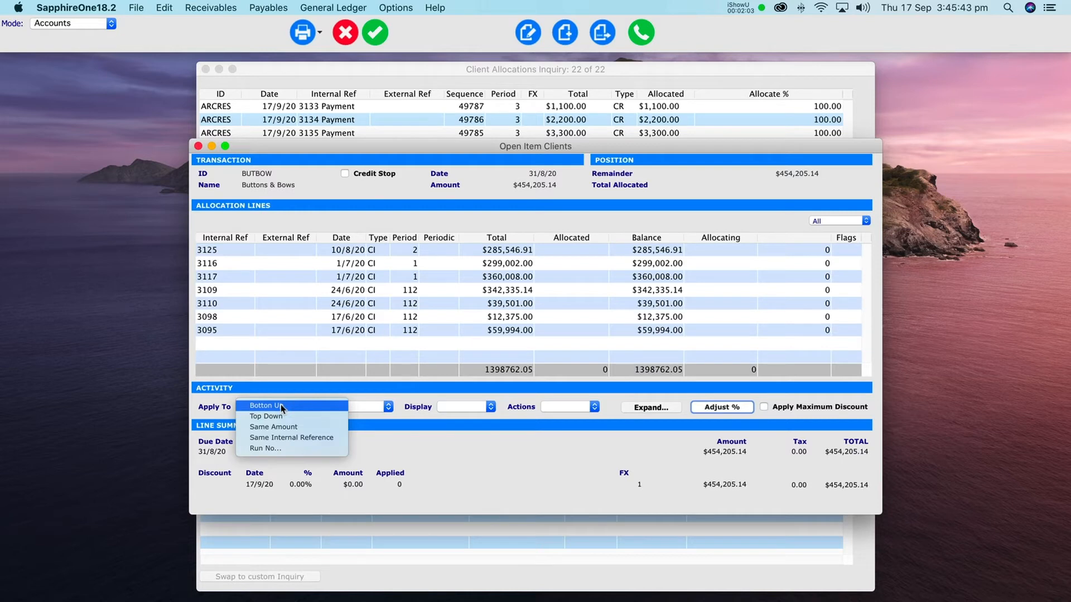
pyautogui.click(281, 409)
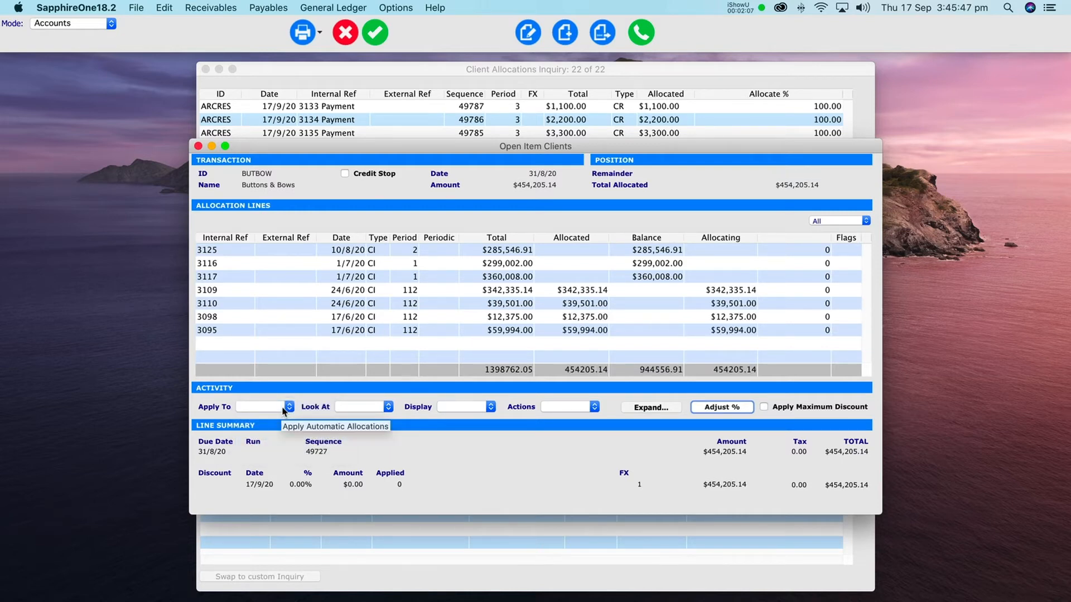
pyautogui.click(720, 291)
pyautogui.click(721, 304)
pyautogui.click(720, 316)
pyautogui.click(718, 331)
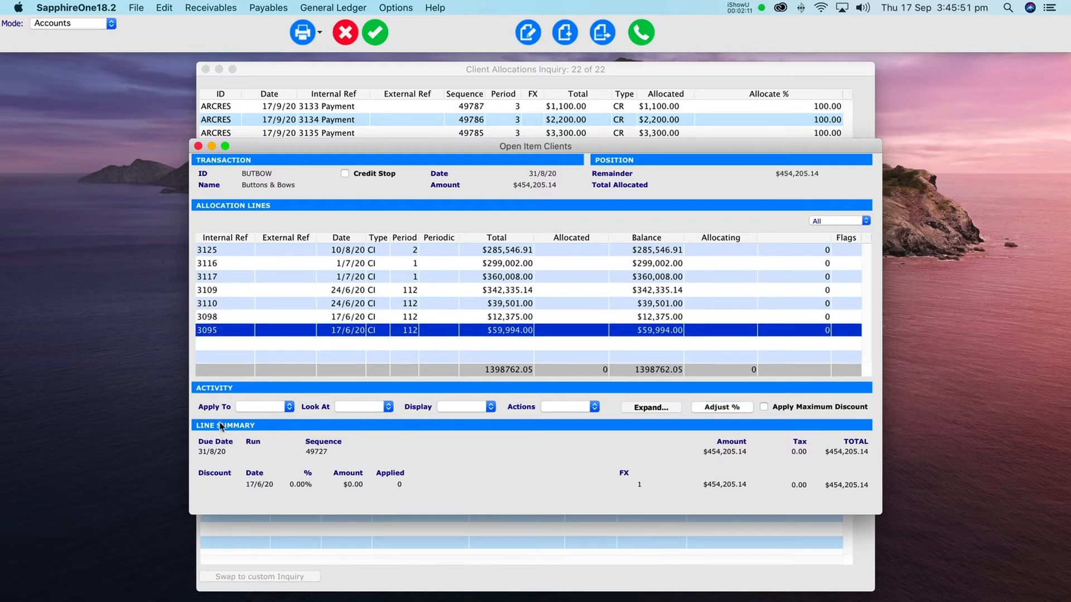
# Try the automatic Top Down allocation of the receipt, and clear the amounts from invoices 3116 and 3125.
pyautogui.click(272, 413)
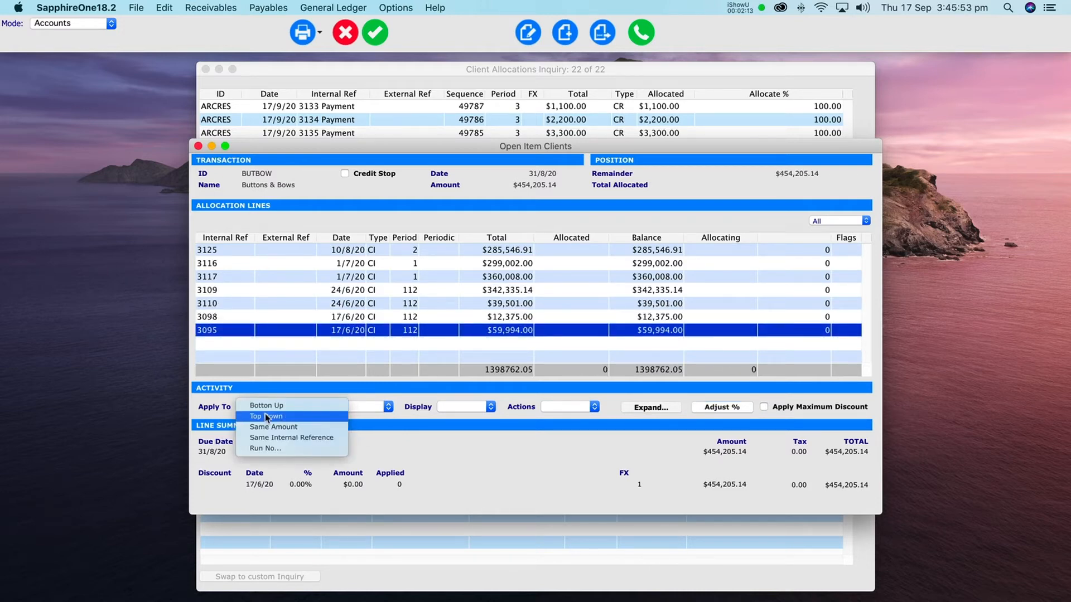
pyautogui.click(267, 417)
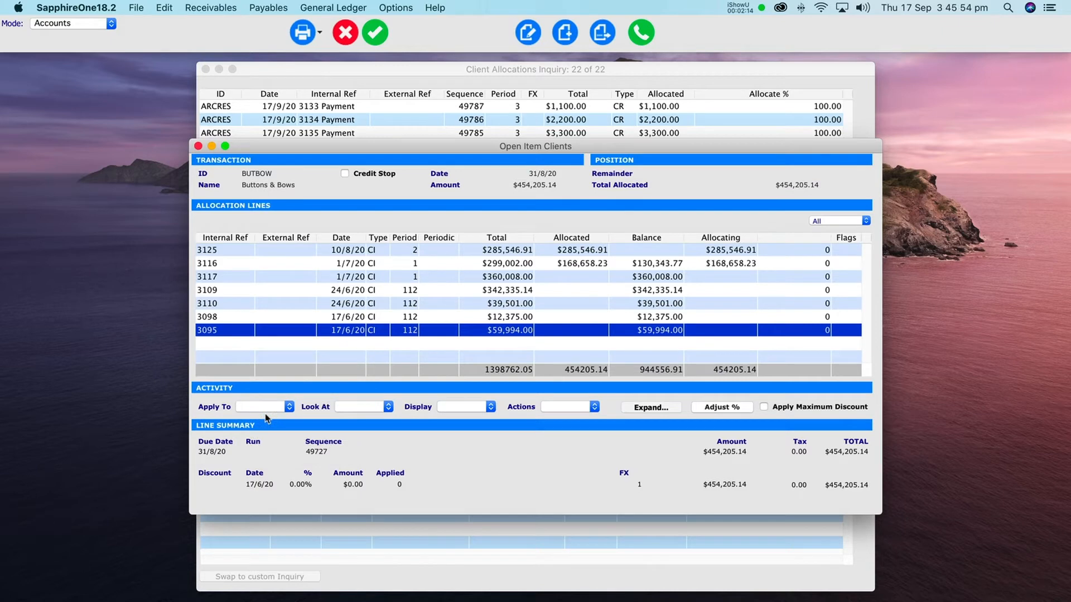
pyautogui.click(687, 265)
pyautogui.click(699, 251)
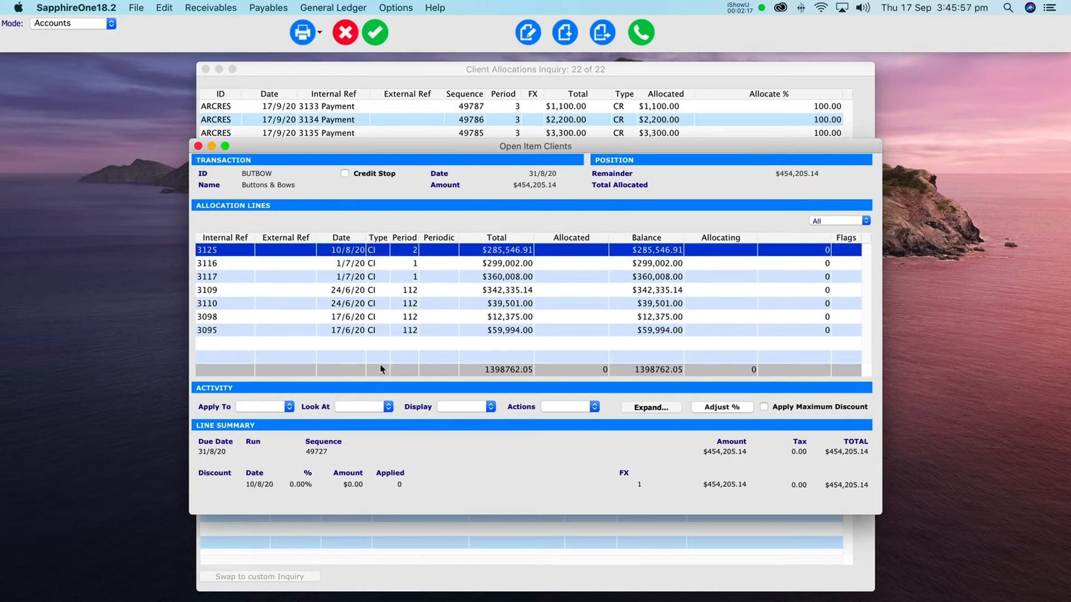
# Apply the BUTBOW receipt's full amount automatically to its invoices from the bottom up and save the allocation.
pyautogui.click(287, 408)
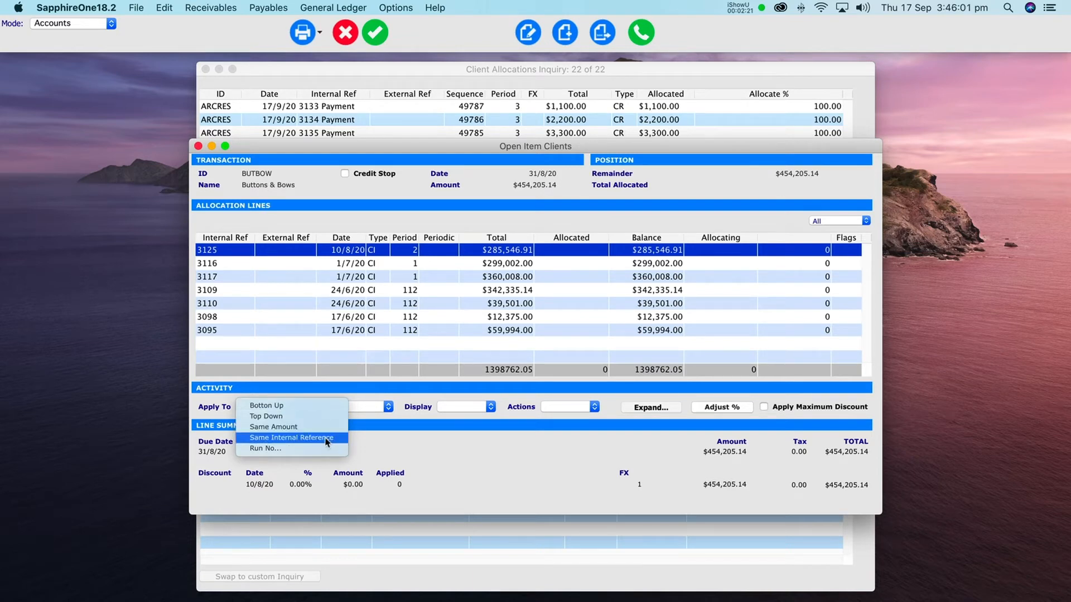
pyautogui.click(298, 406)
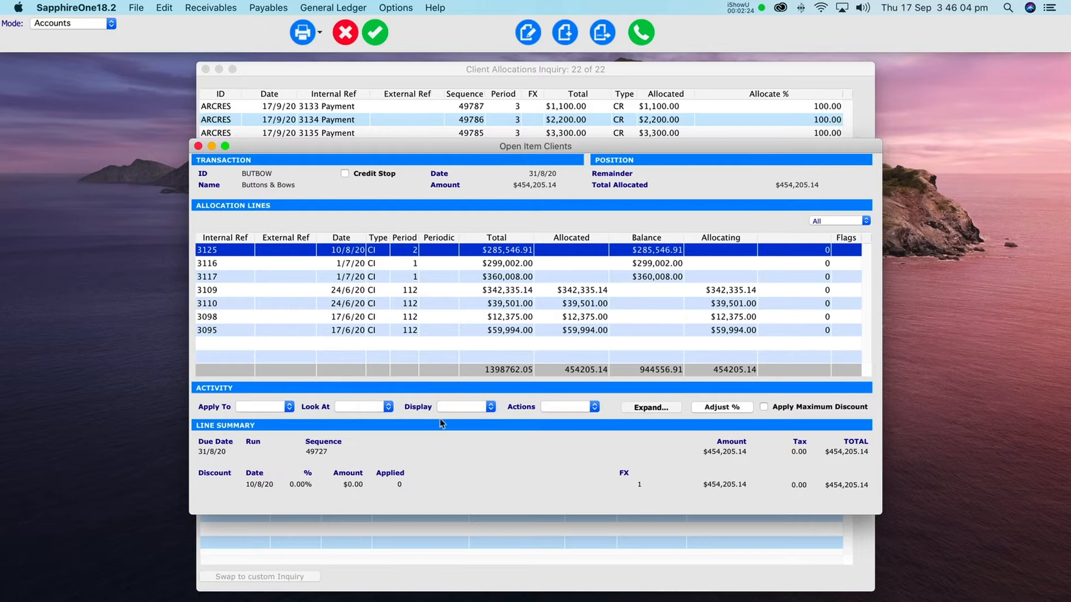
pyautogui.click(382, 34)
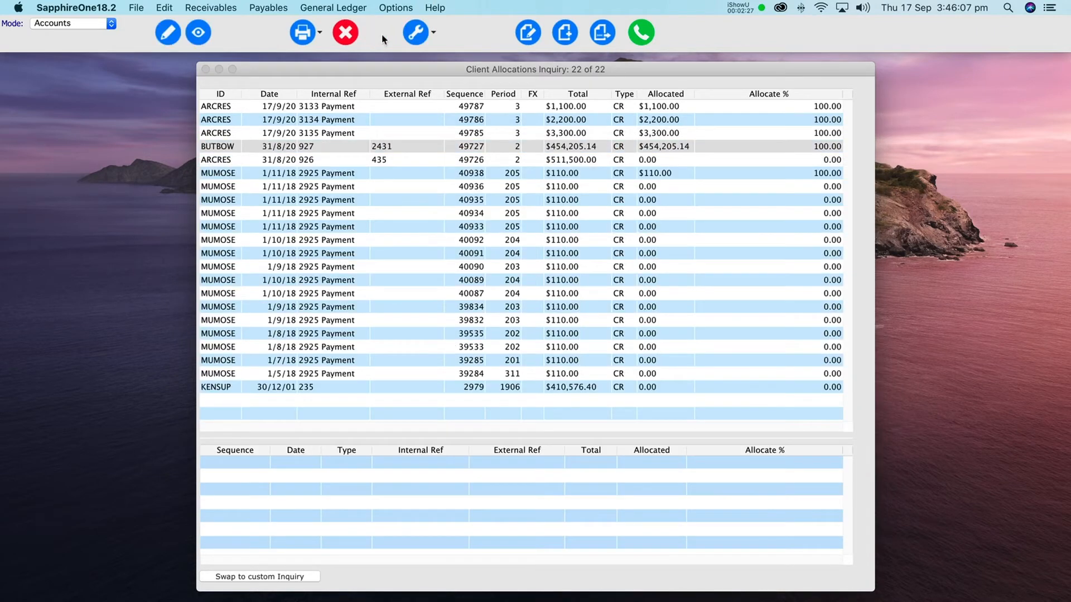
# Select the MUMOSE payments with sequences 40935, 40092, 40087 and 39535, and reduce the inquiry list to these four.
pyautogui.click(546, 200)
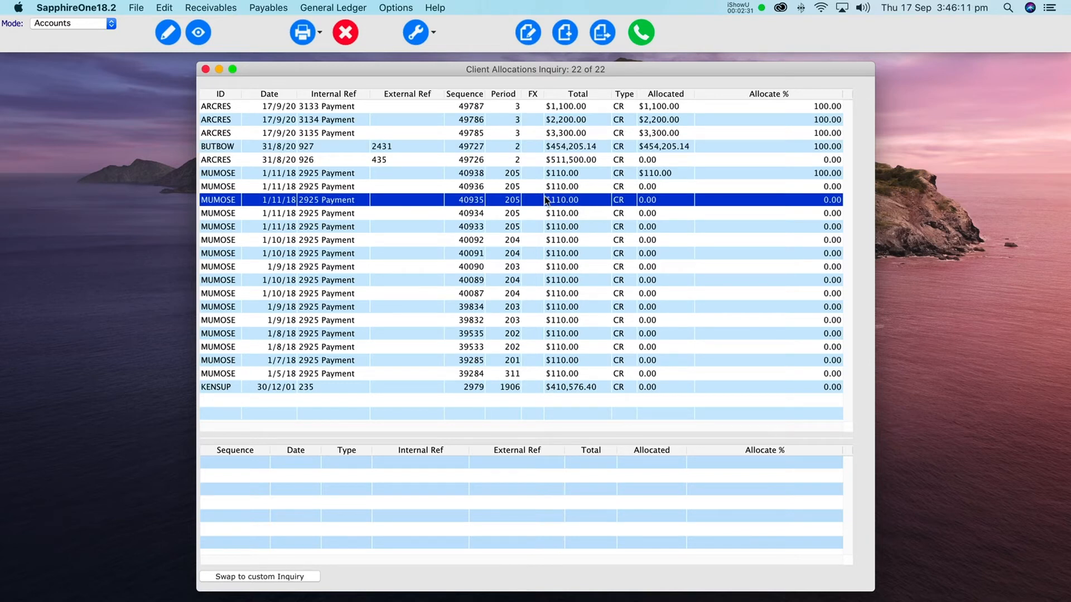
pyautogui.keyDown('super'); pyautogui.click(524, 240); pyautogui.keyUp('super')
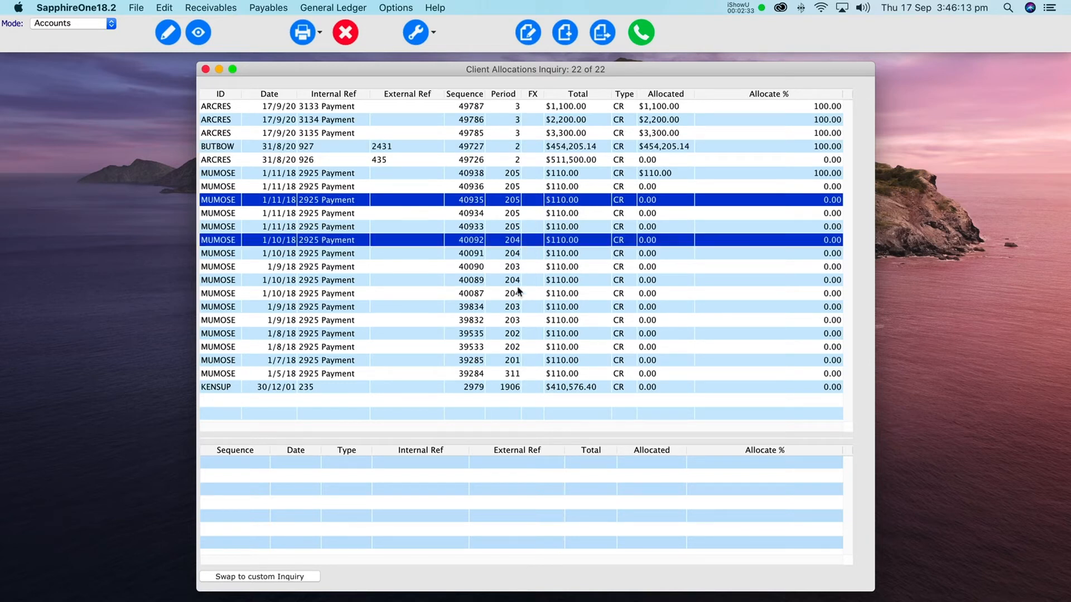
pyautogui.keyDown('super'); pyautogui.click(519, 294); pyautogui.keyUp('super')
pyautogui.keyDown('super'); pyautogui.click(512, 334); pyautogui.keyUp('super')
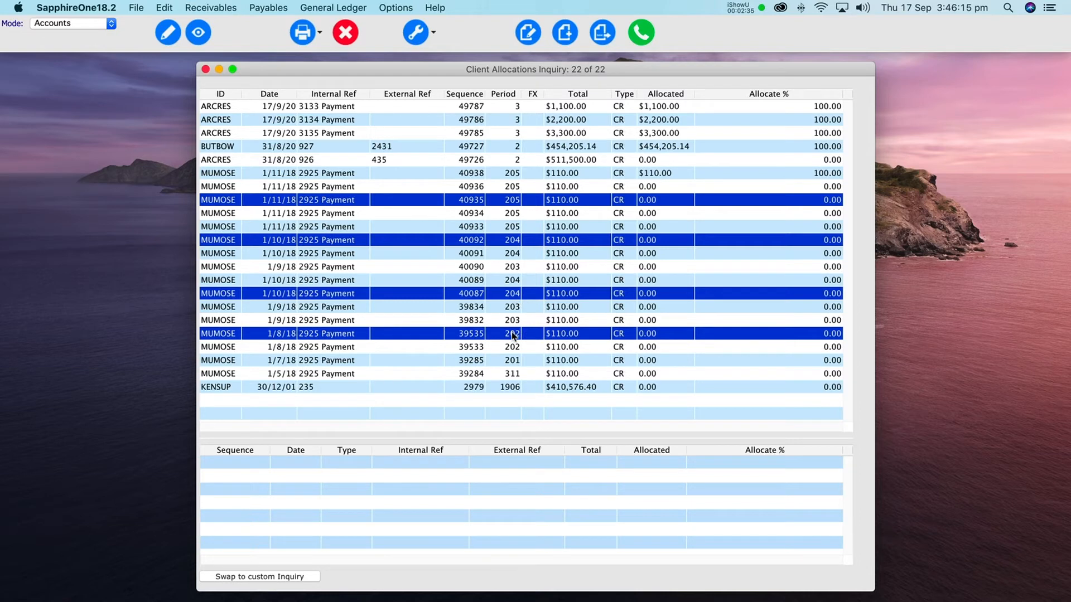
pyautogui.press('super+h')
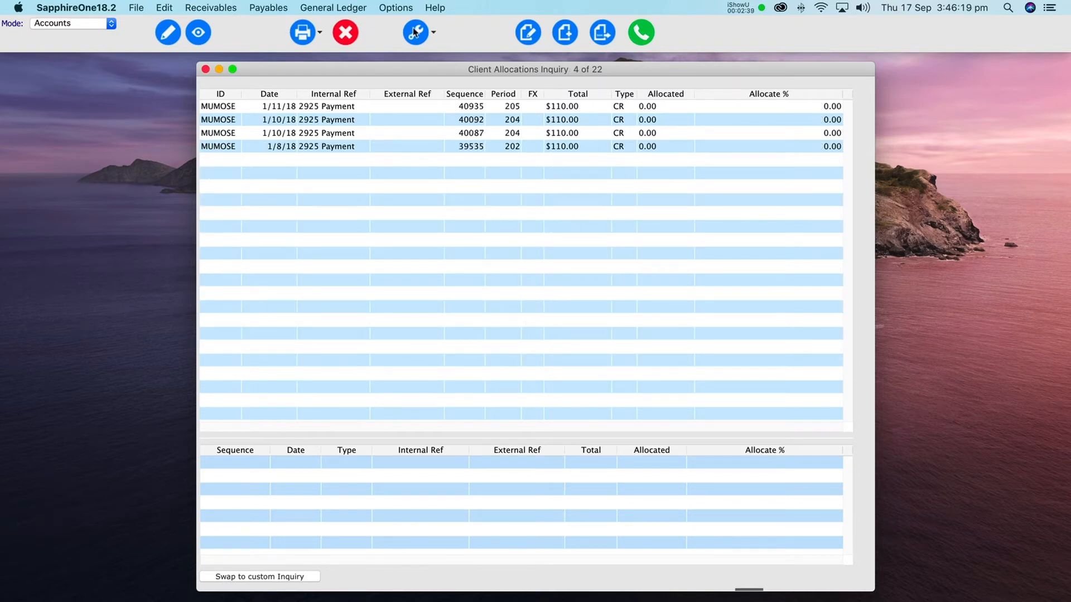
# Allocate $110.00 of payment 40935 to invoice 3132, save it and close the client allocations inquiry.
pyautogui.click(435, 32)
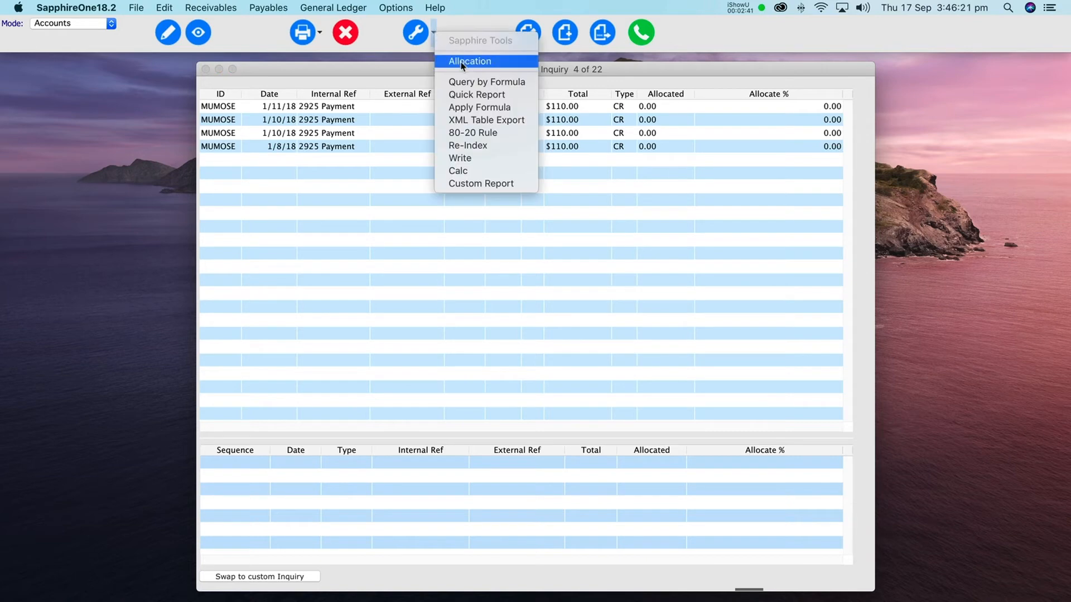
pyautogui.click(461, 63)
pyautogui.click(715, 267)
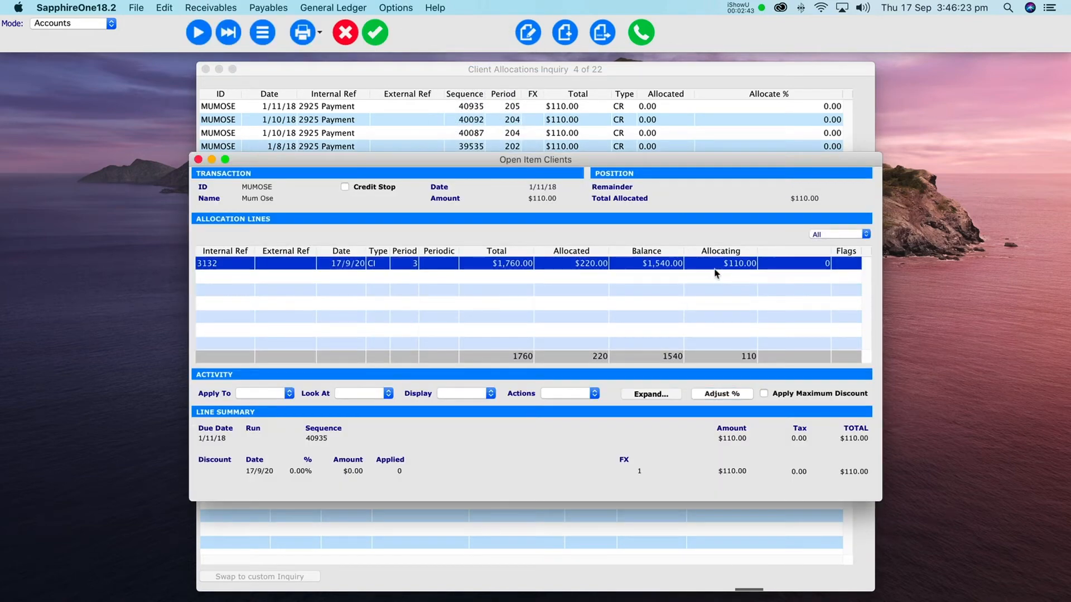
pyautogui.click(375, 36)
pyautogui.click(347, 37)
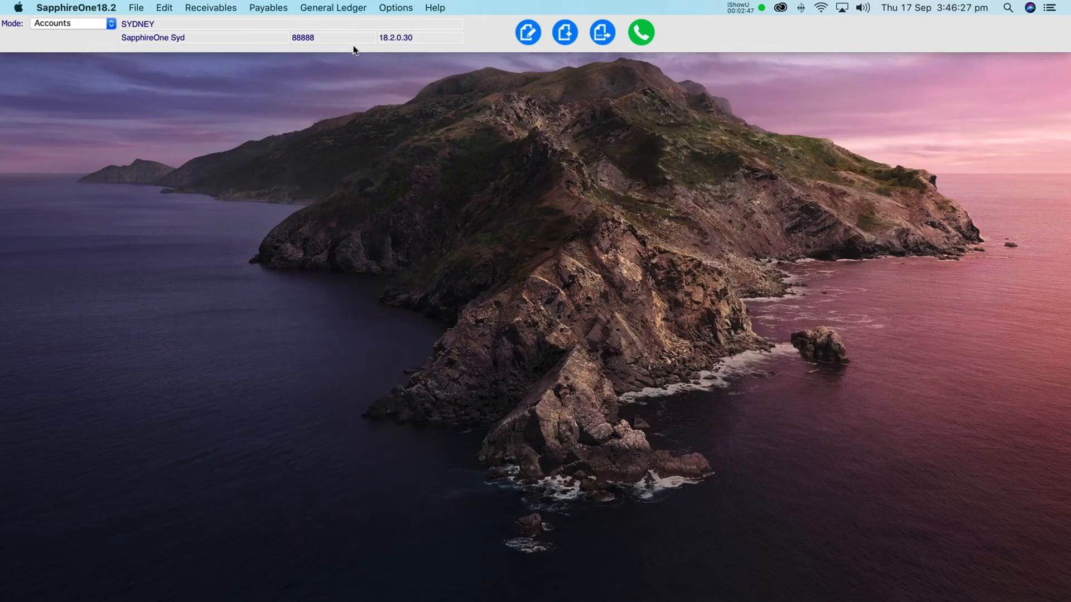
# Open the client transactions inquiry from Receivables and reduce the list to the ARCRES 3133 Payment receipt.
pyautogui.click(211, 8)
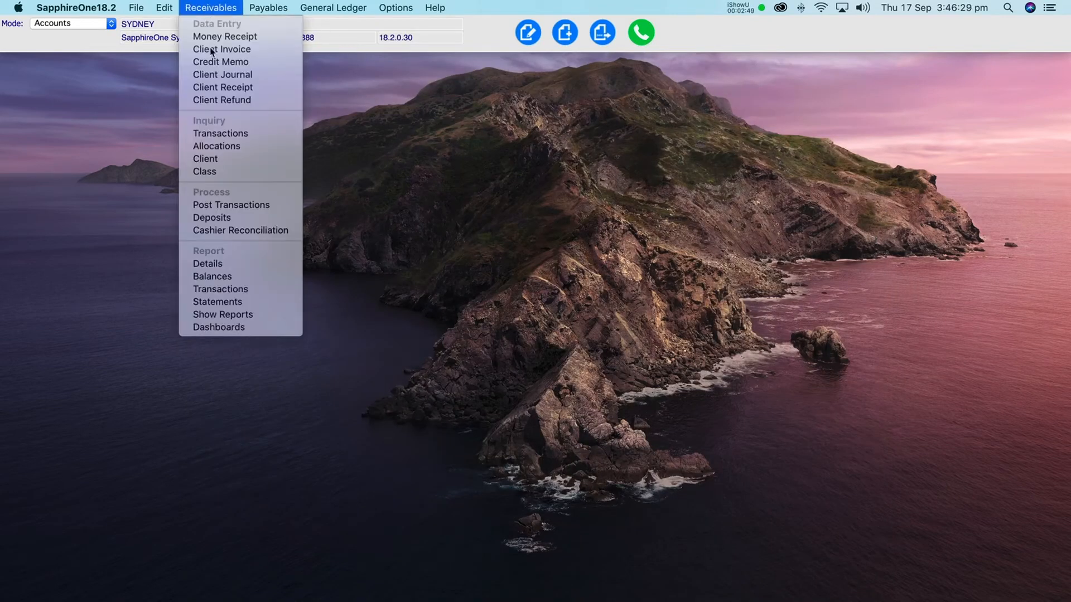
pyautogui.click(230, 135)
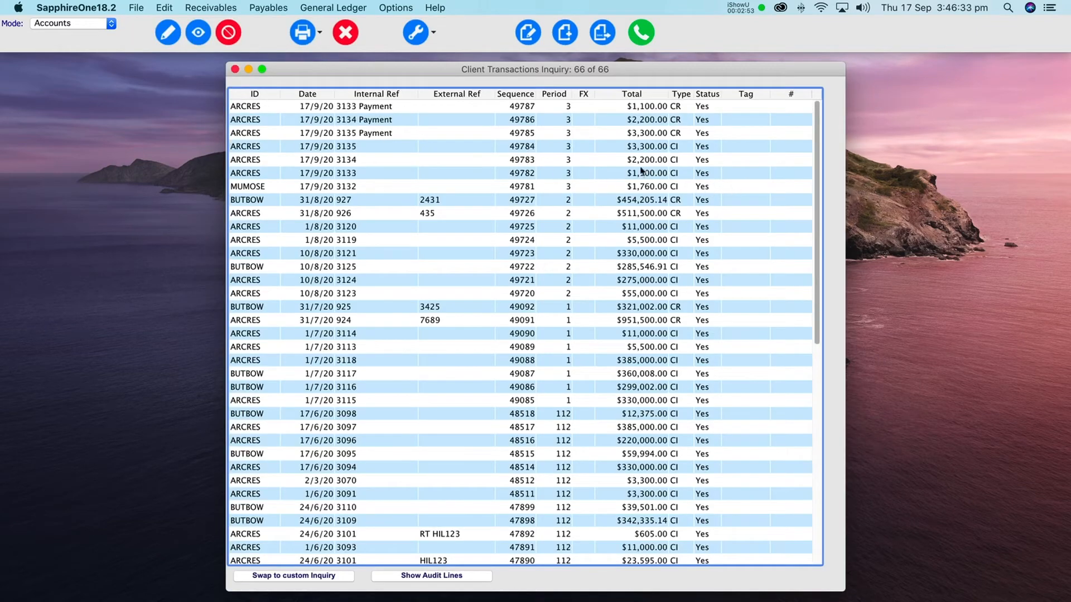
pyautogui.click(656, 109)
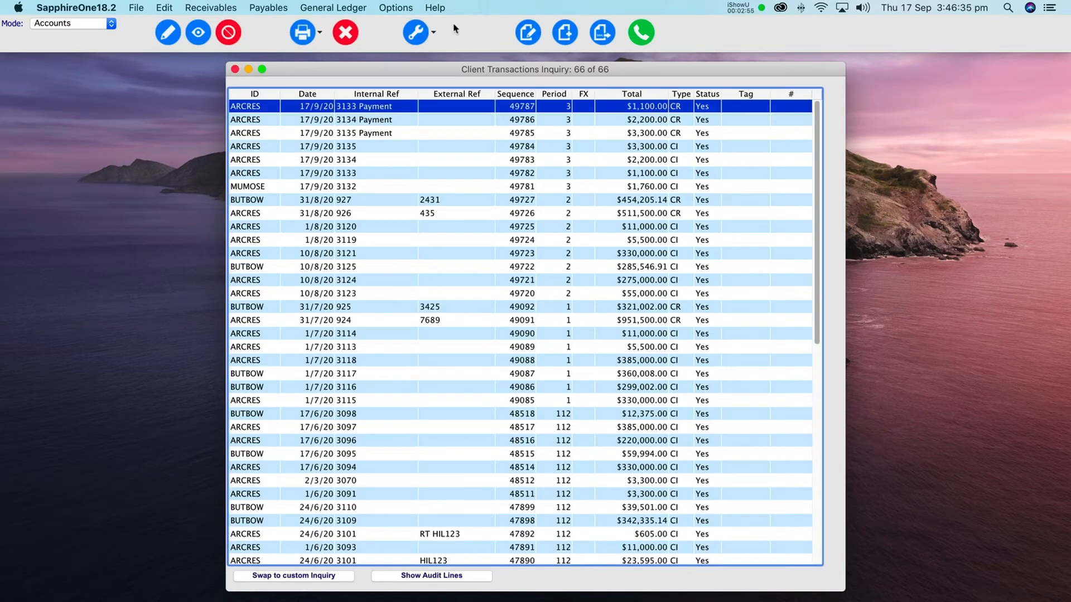
pyautogui.press('super+h')
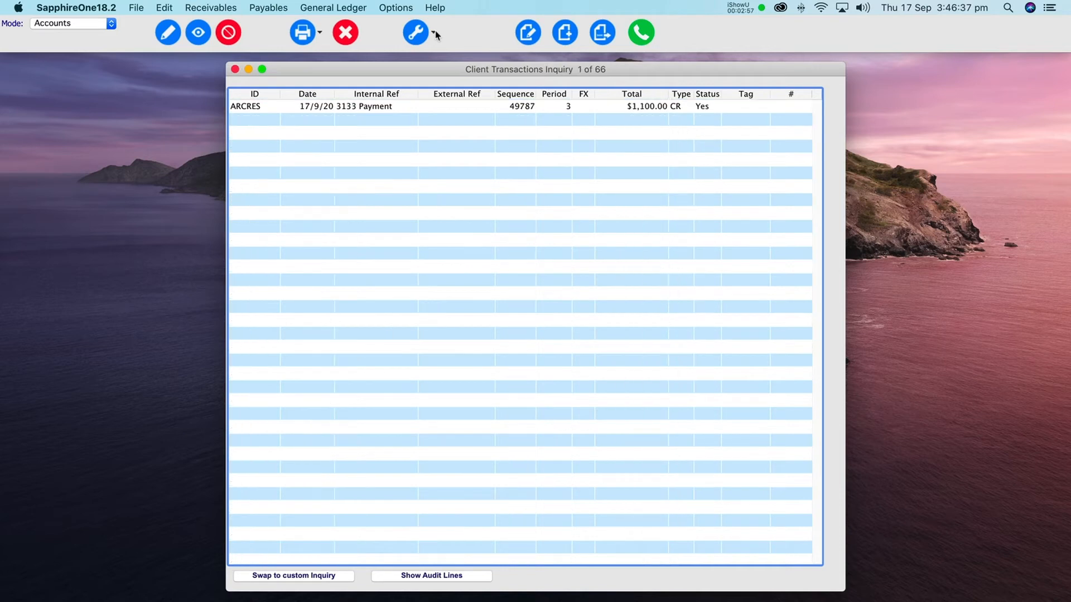
# Set the allocation of the 3133 Payment receipt to 0% and confirm the change.
pyautogui.click(372, 107)
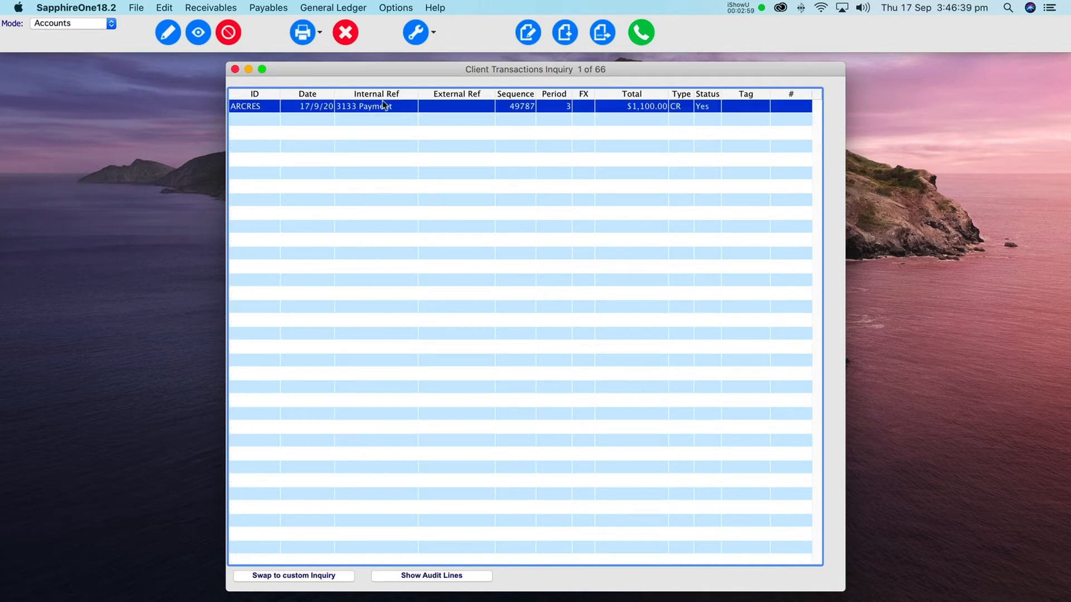
pyautogui.click(434, 35)
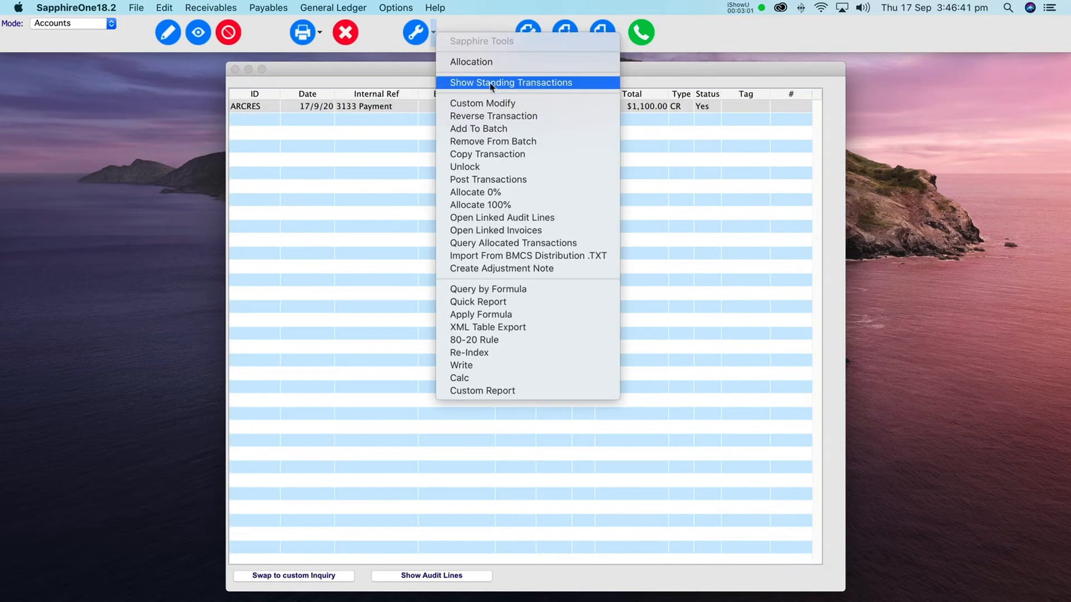
pyautogui.click(485, 193)
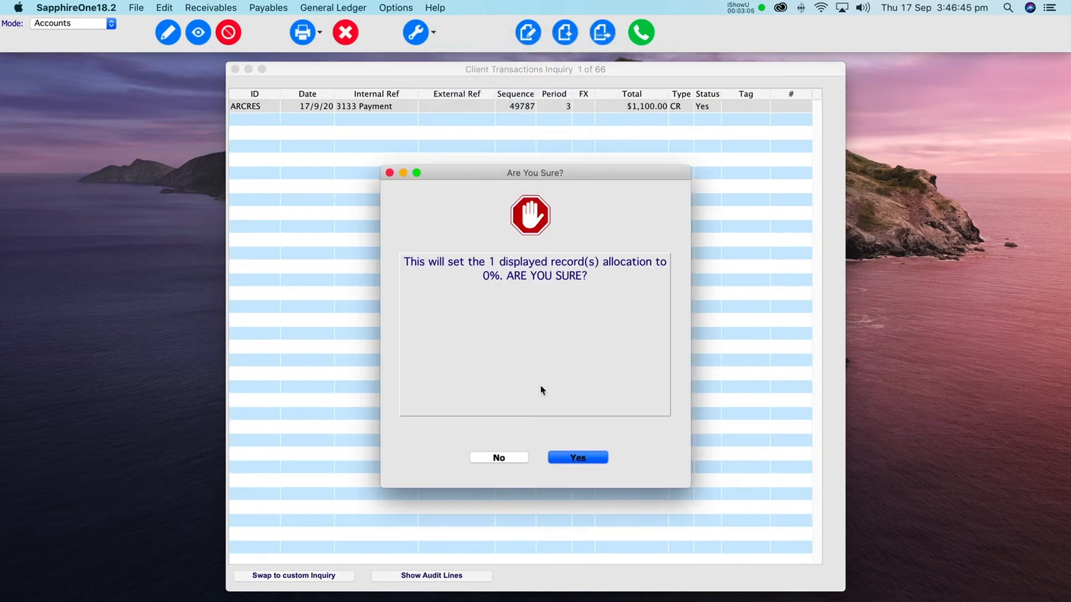
pyautogui.click(564, 459)
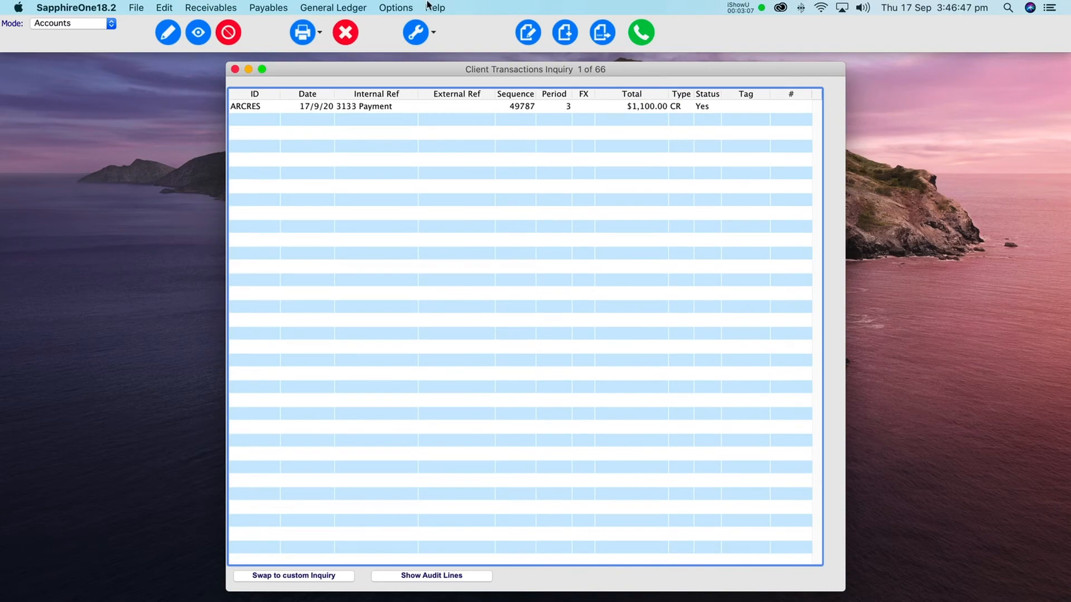
# Open the 3133 Payment receipt, check its controls and allocation lines, and close it.
pyautogui.doubleClick(410, 111)
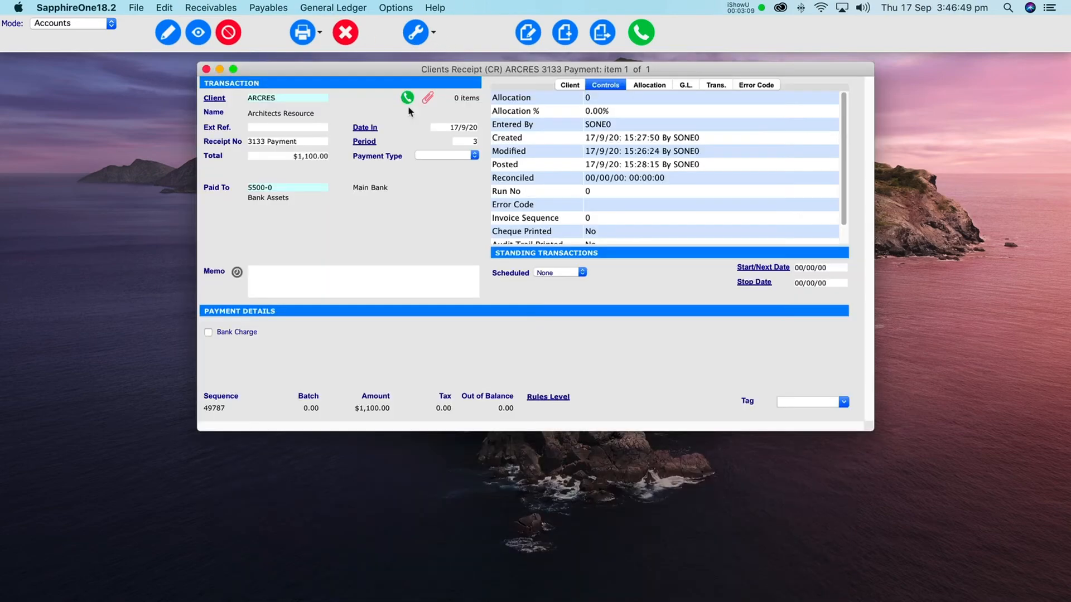
pyautogui.click(657, 87)
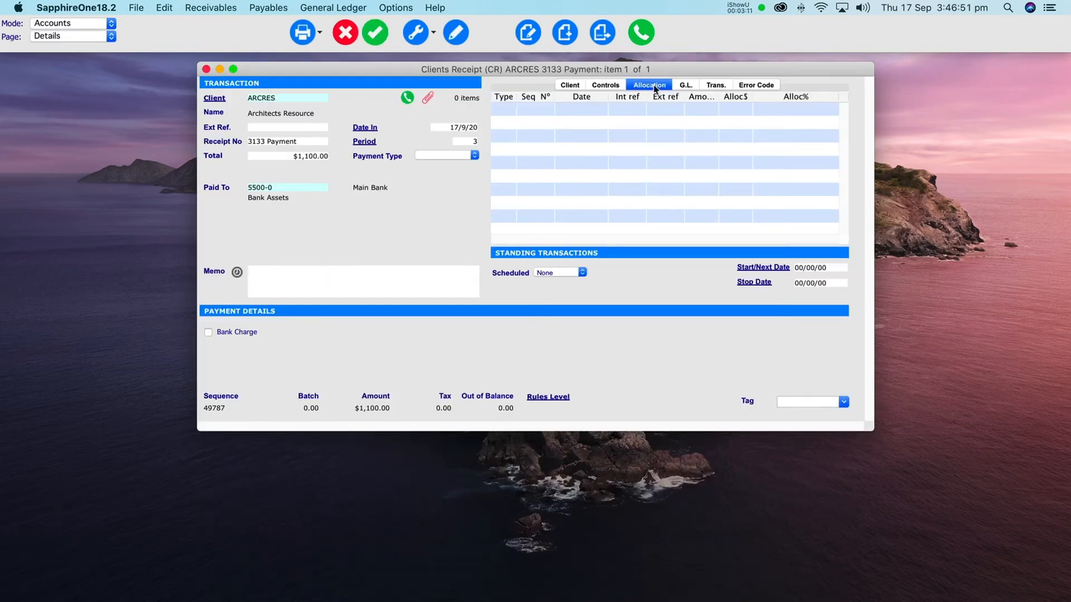
pyautogui.click(376, 34)
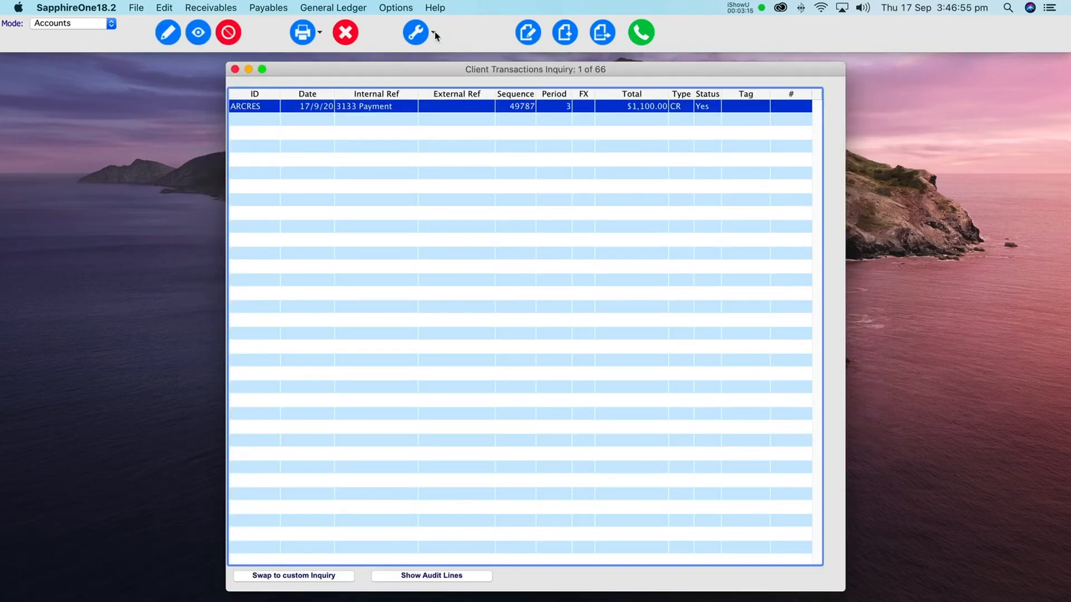
# Open the 3133 Payment receipt for allocation, allocate $1,100.00 to invoice 3133 and save.
pyautogui.click(434, 31)
pyautogui.click(468, 62)
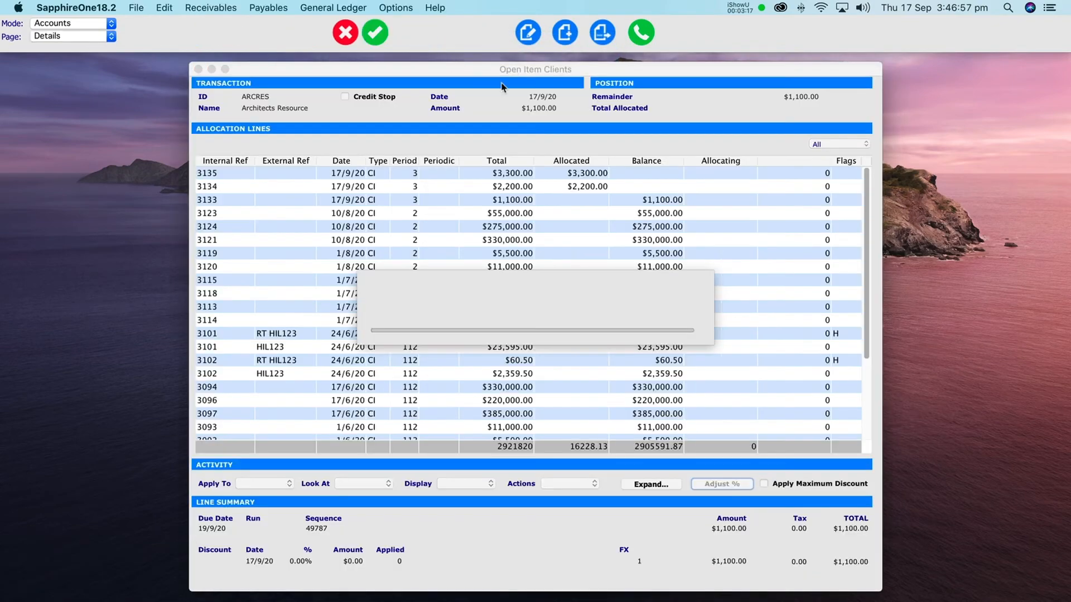
pyautogui.click(716, 202)
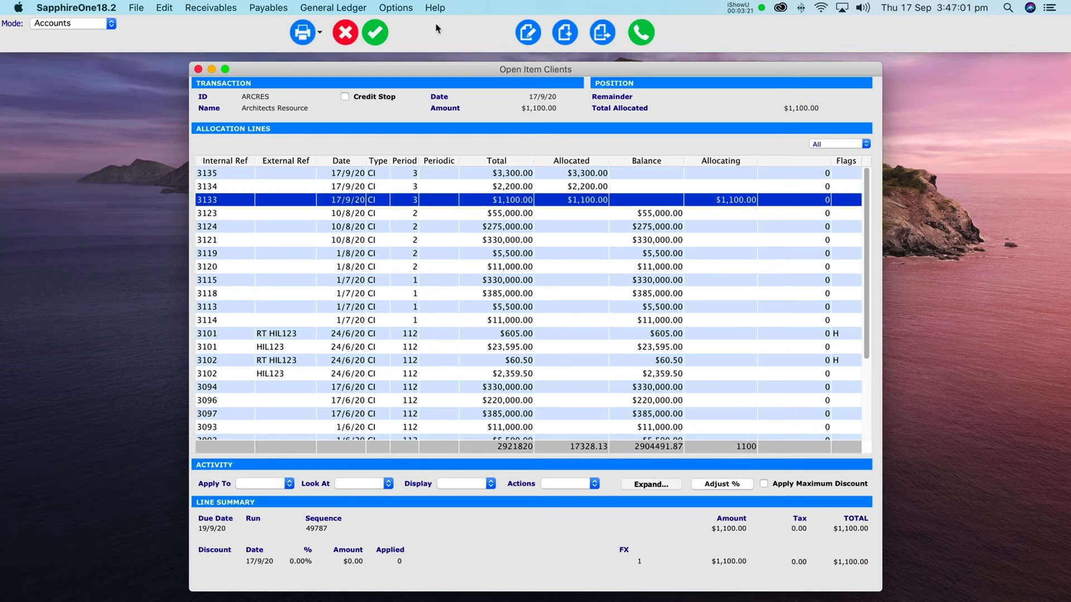
pyautogui.click(375, 32)
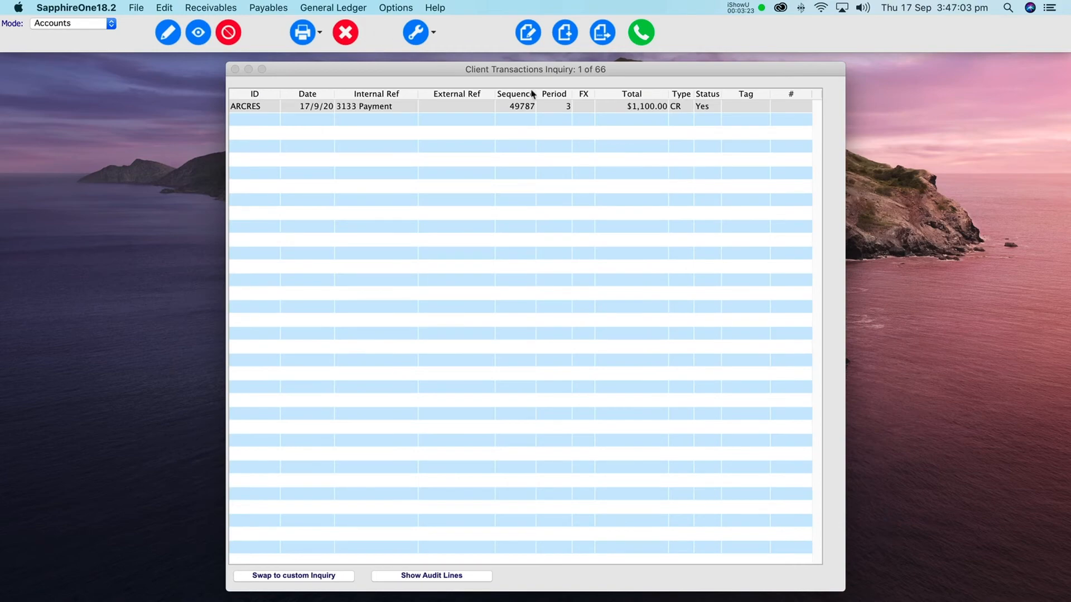
# Reopen the 3133 Payment receipt's record and review its new allocation details.
pyautogui.doubleClick(481, 109)
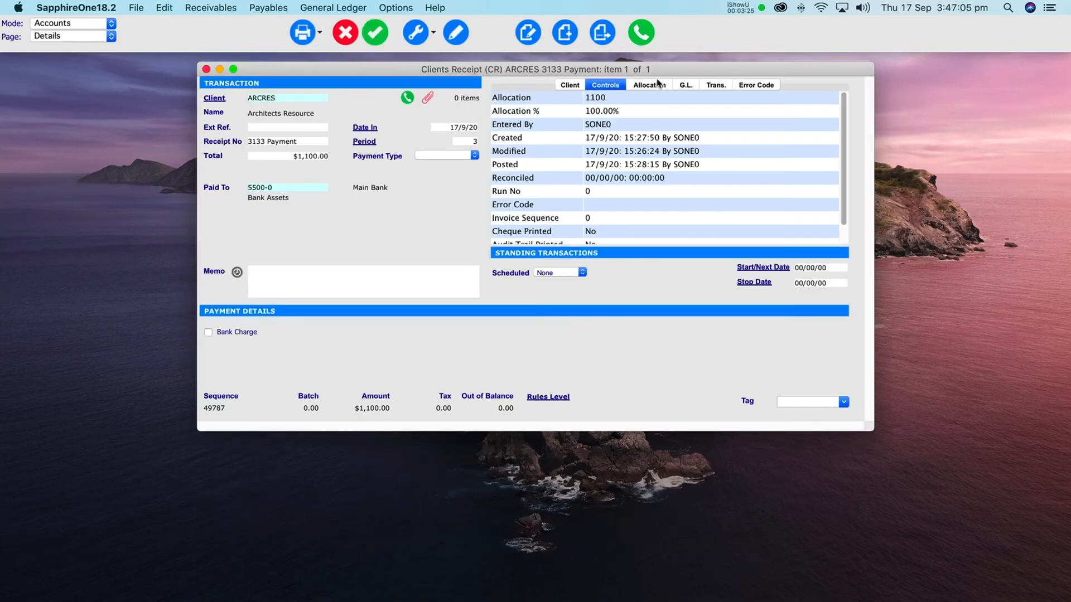
pyautogui.click(657, 86)
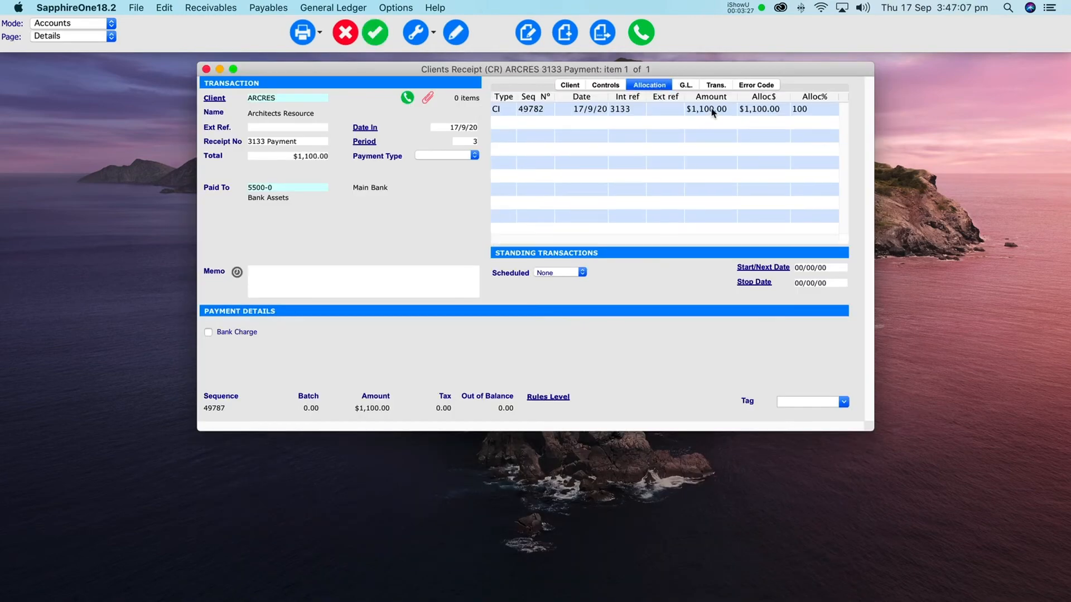
# Close the 3133 Payment receipt and its inquiry, and open the client allocations inquiry.
pyautogui.click(375, 32)
pyautogui.click(209, 4)
pyautogui.click(215, 50)
pyautogui.click(201, 10)
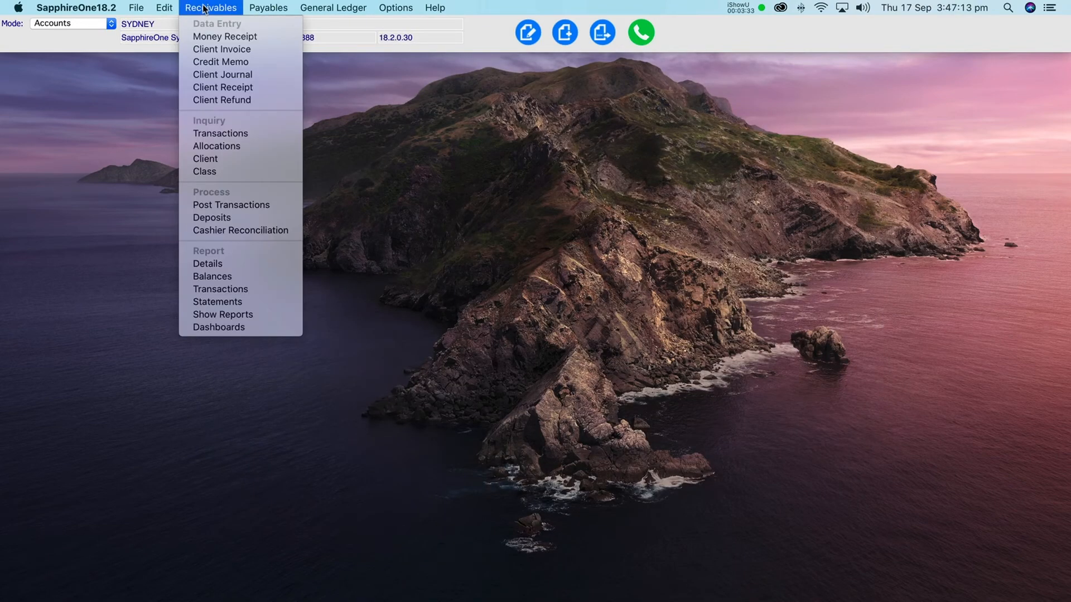
pyautogui.click(210, 147)
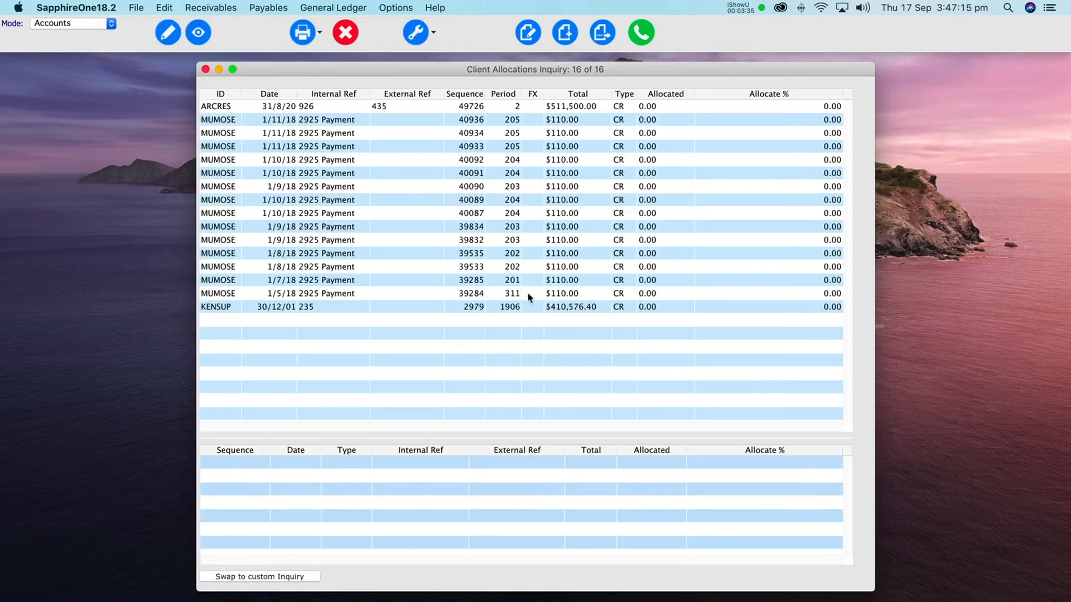
# Open ARCRES receipt 926 for allocation, apply it automatically with the Botton Up option, and save.
pyautogui.click(345, 174)
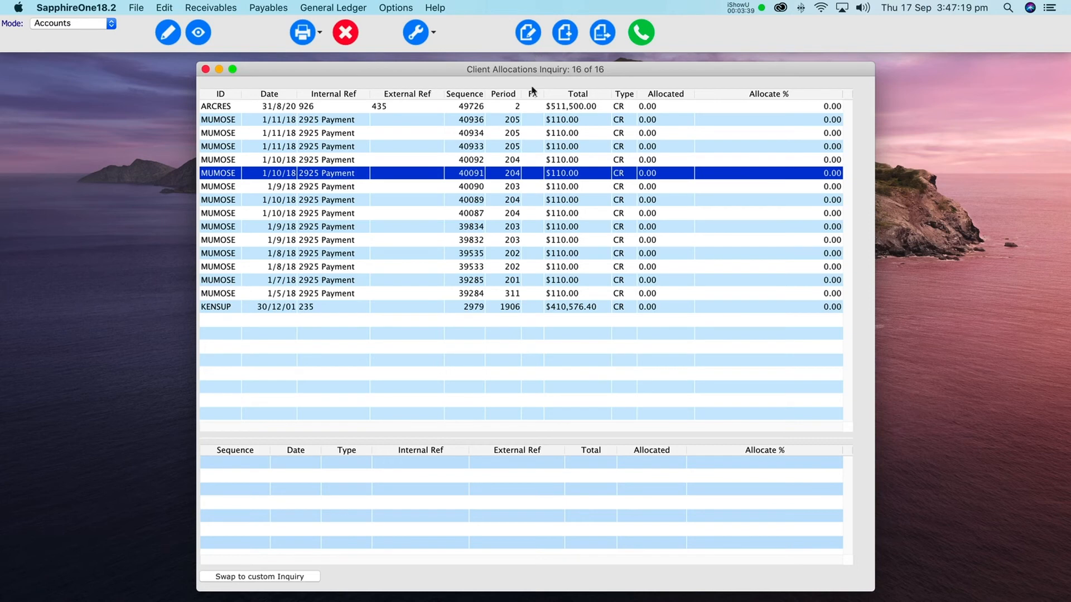
pyautogui.click(570, 108)
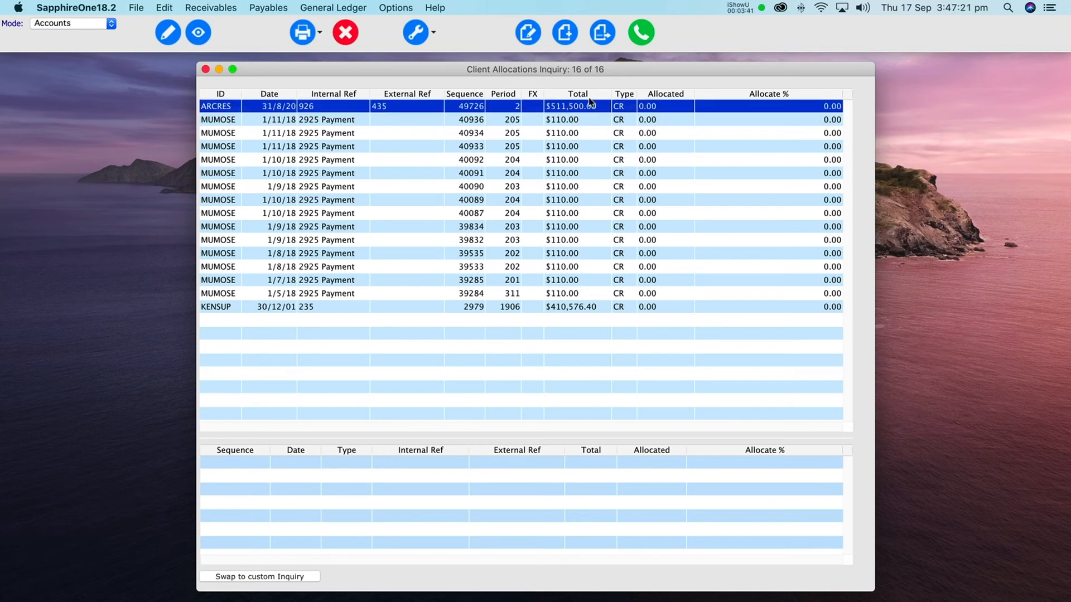
pyautogui.click(435, 35)
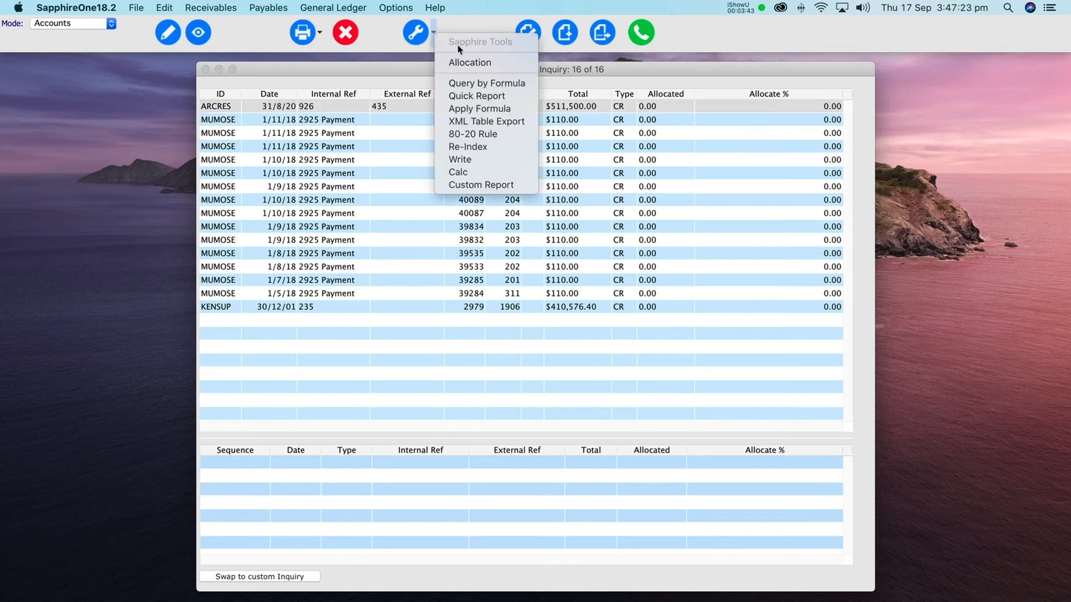
pyautogui.click(463, 62)
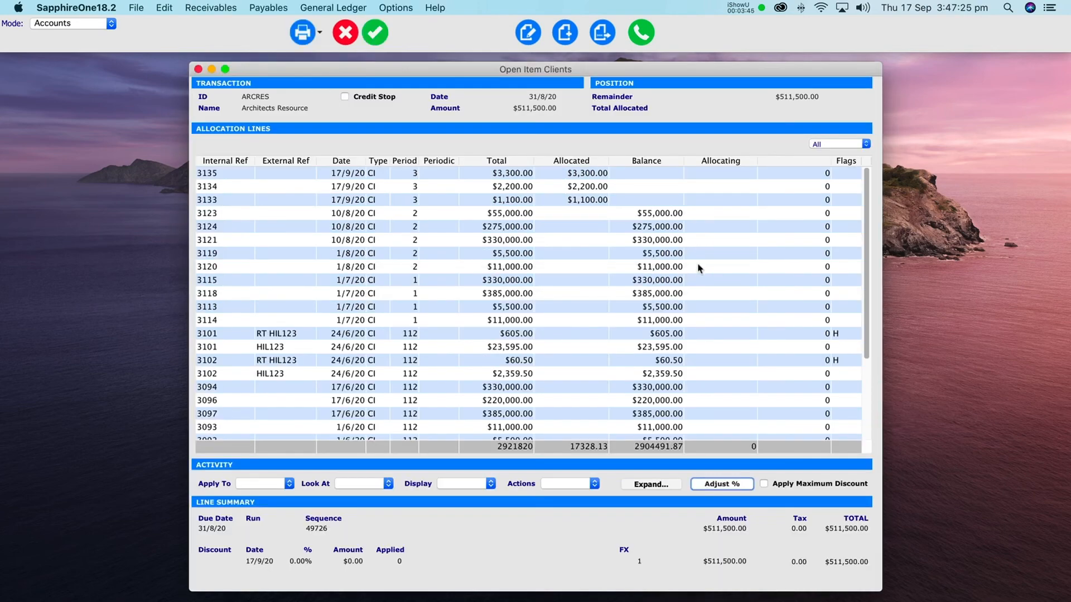
pyautogui.click(280, 484)
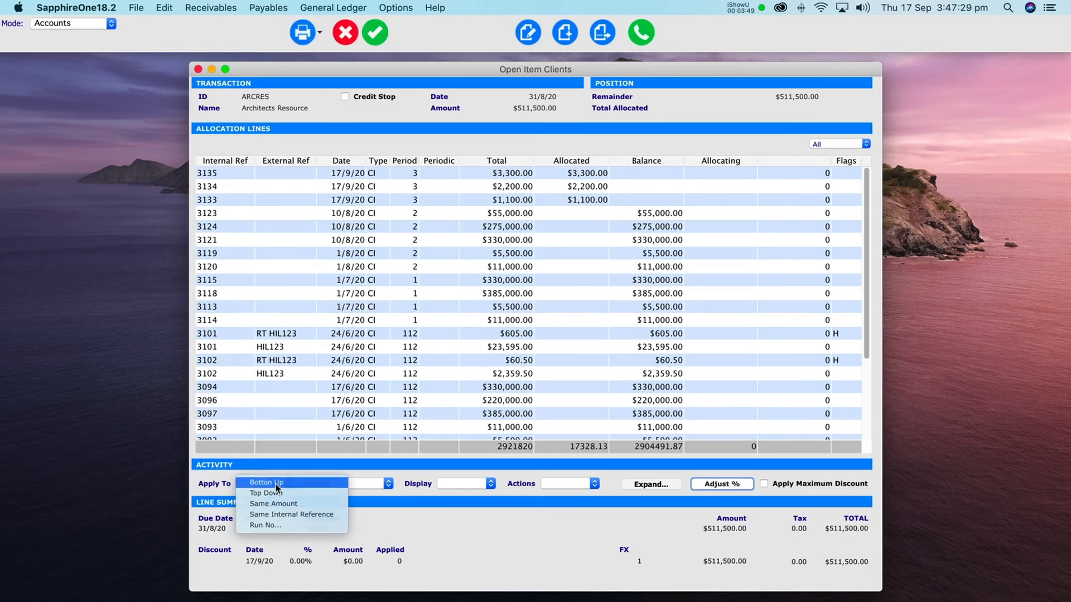
pyautogui.click(277, 483)
pyautogui.click(378, 35)
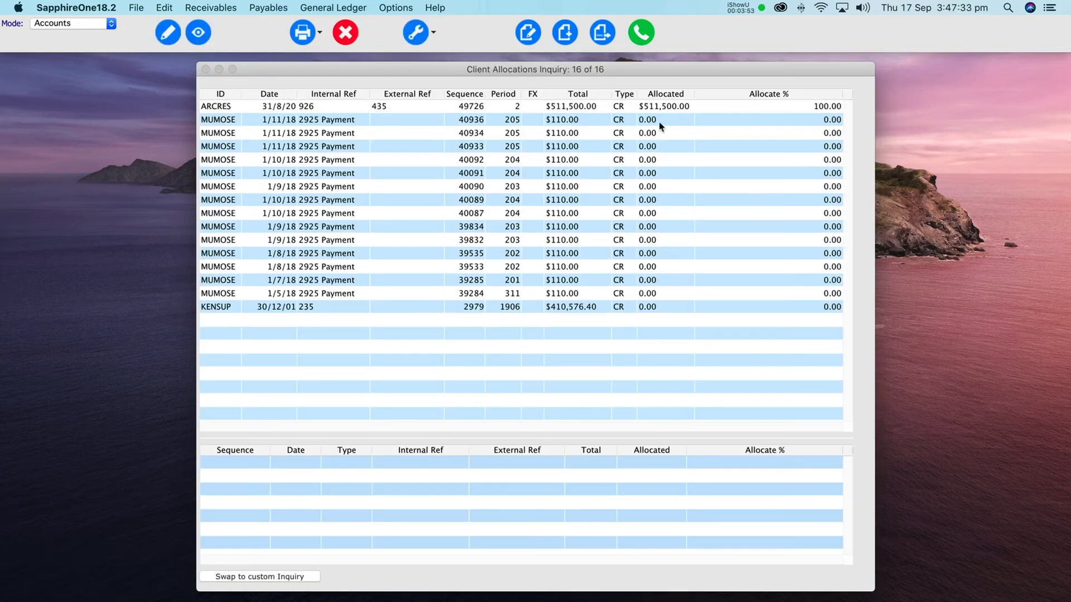
# Open the record of ARCRES receipt 926, review its allocation lines, and close it.
pyautogui.doubleClick(620, 108)
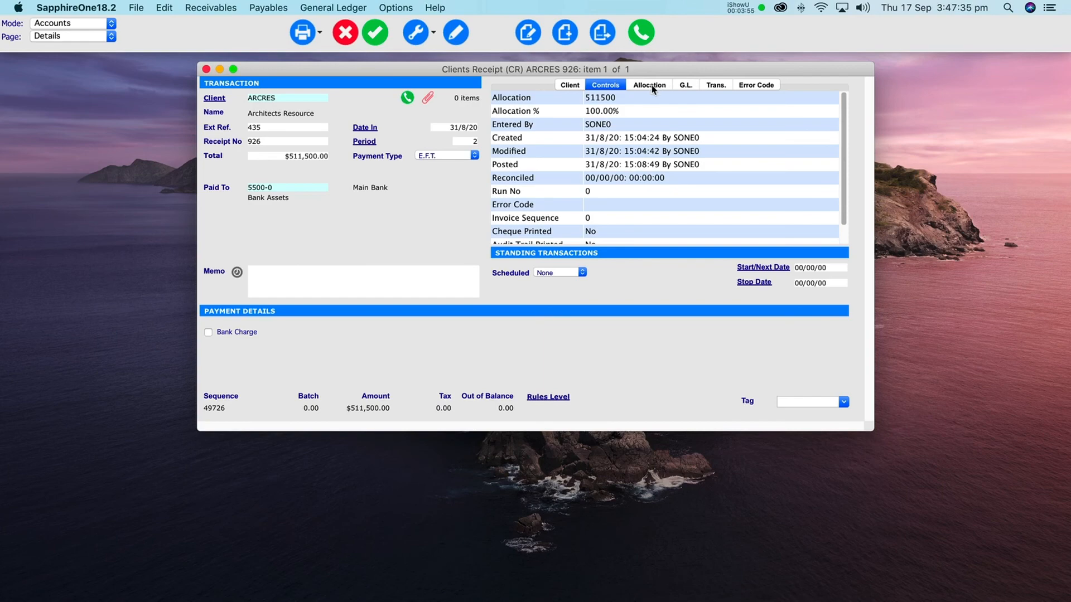
pyautogui.click(651, 85)
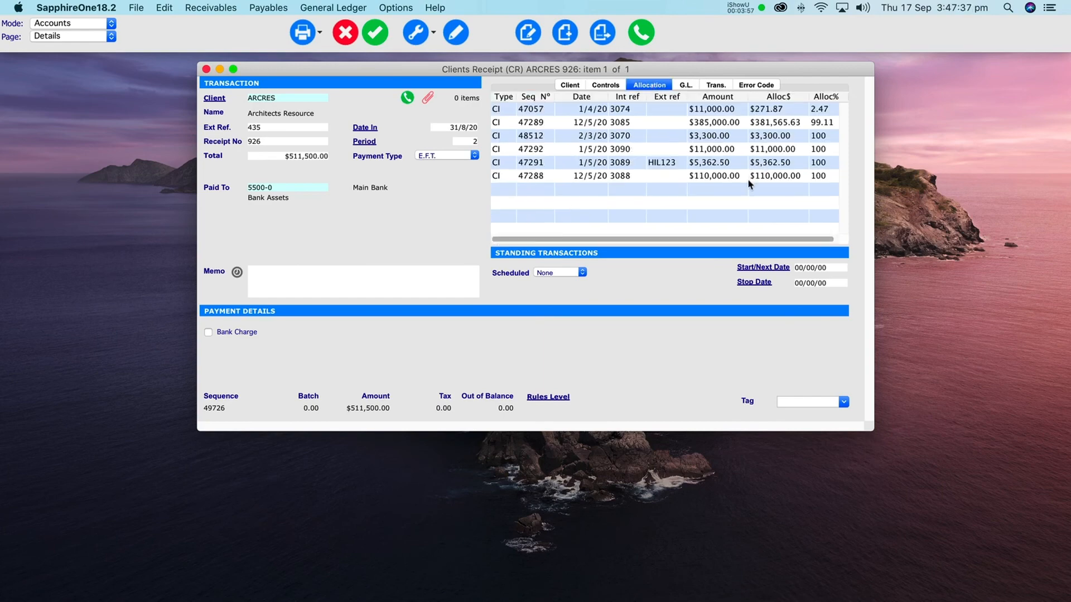
pyautogui.click(382, 35)
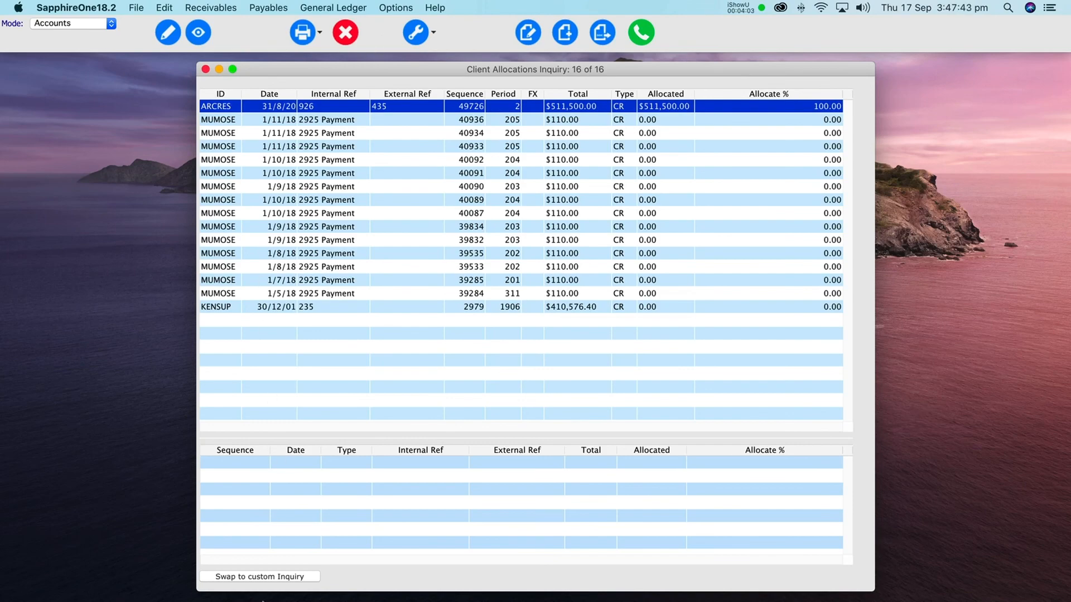
# Swap to the custom allocations inquiry, examine the fields available in its setup, and close the inquiry.
pyautogui.click(235, 578)
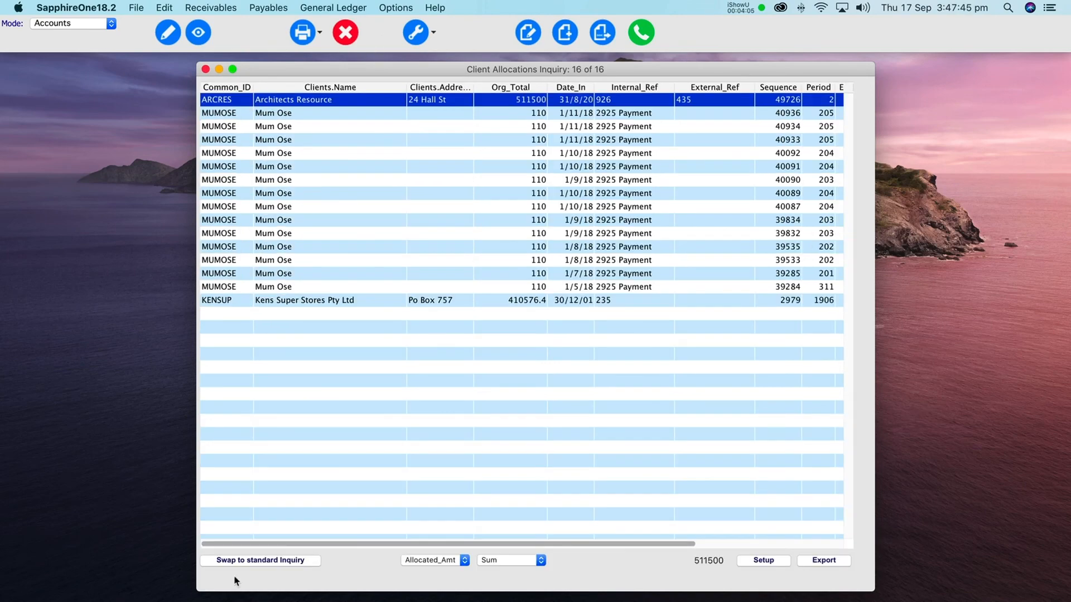
pyautogui.click(752, 561)
pyautogui.scroll(-15, 333, 474)
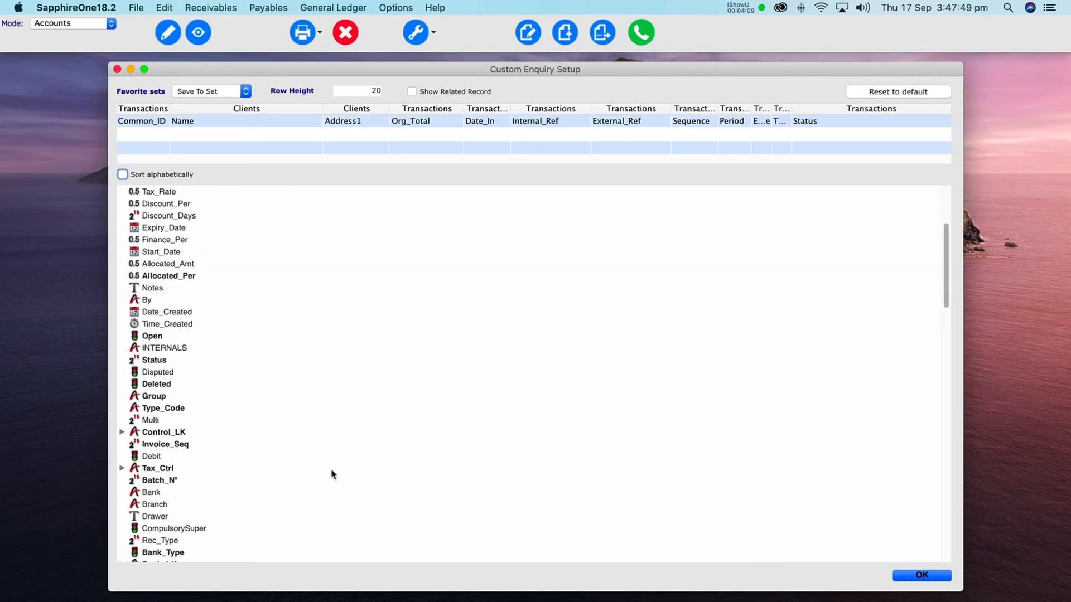
pyautogui.scroll(-15, 332, 471)
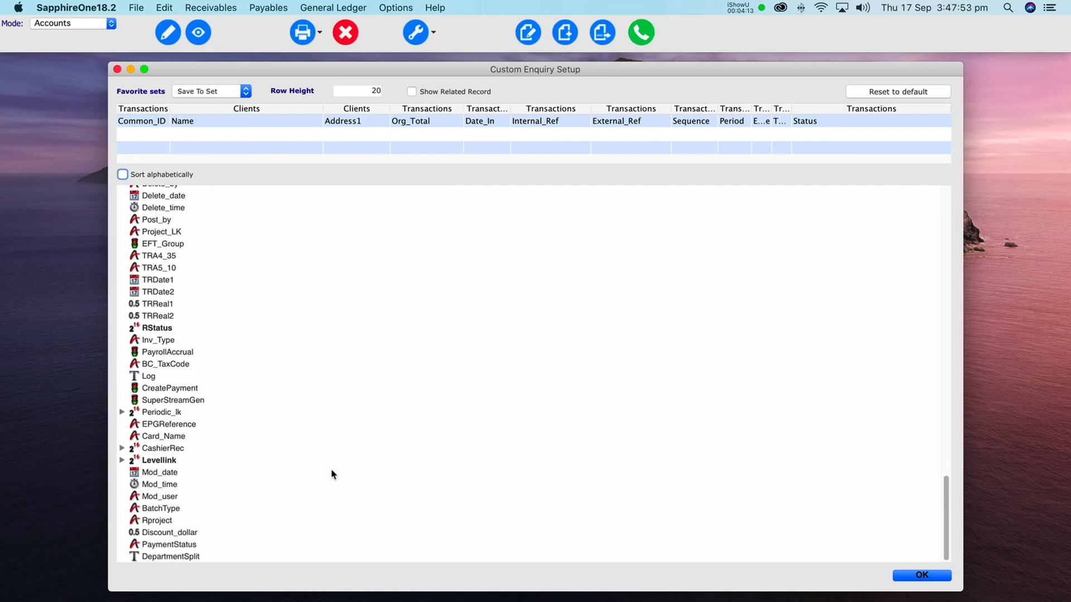
pyautogui.scroll(20, 331, 474)
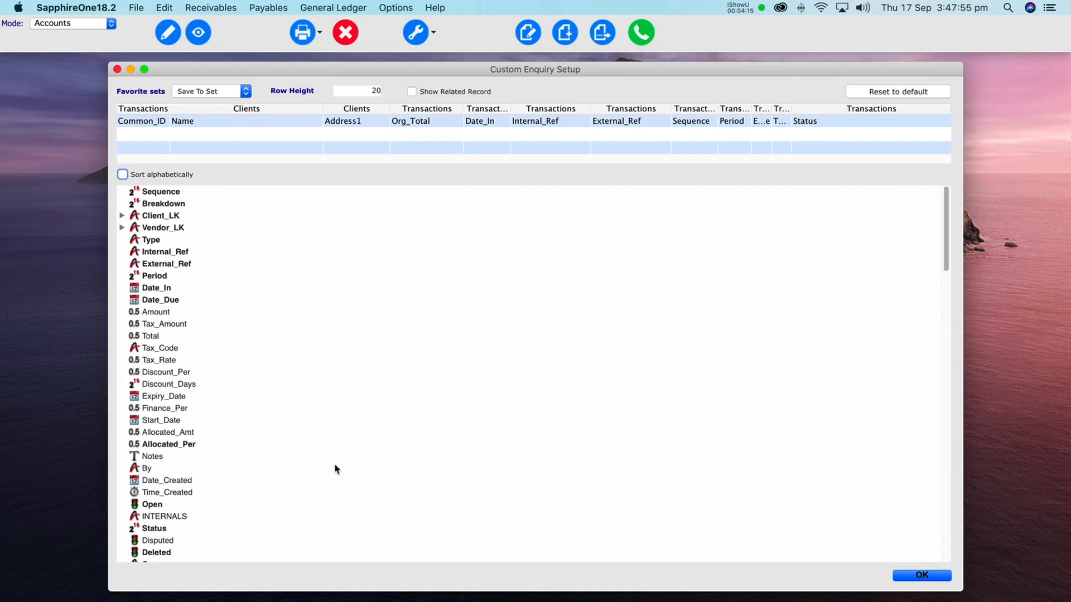
pyautogui.click(346, 34)
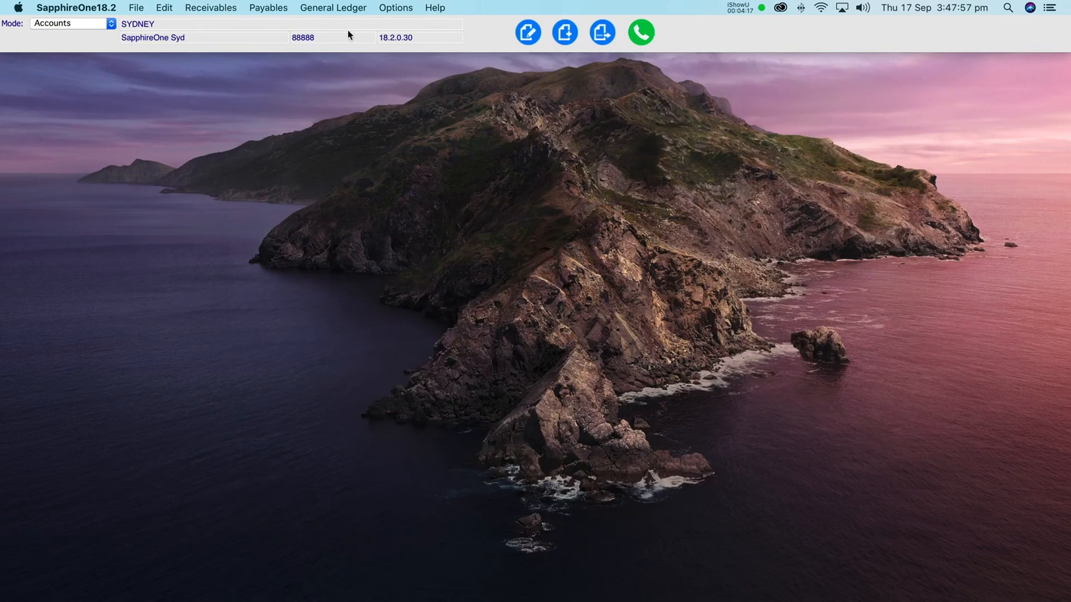